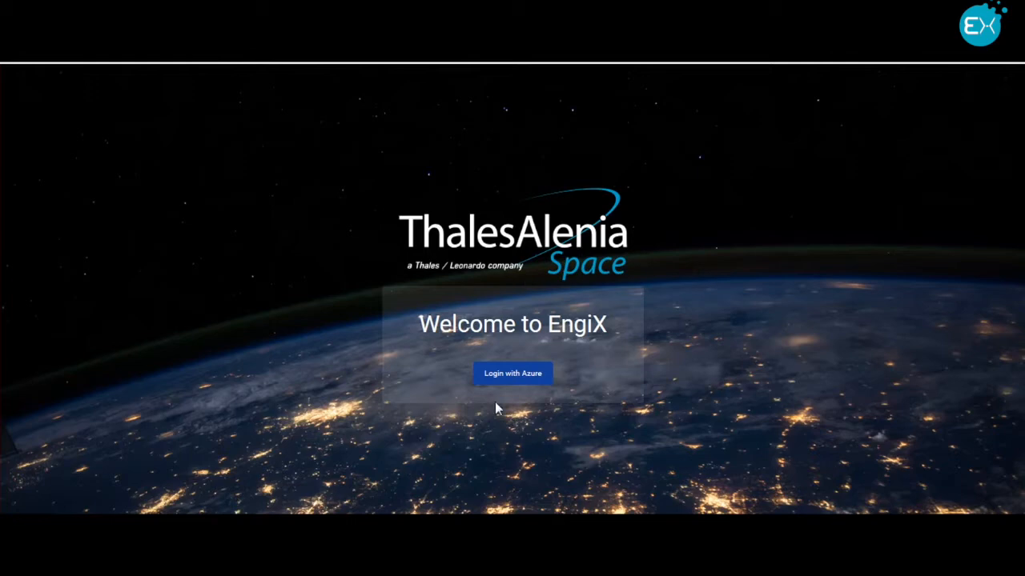
Step: Sign in through Azure with the first listed company account and open the Sandbox program
click(526, 379)
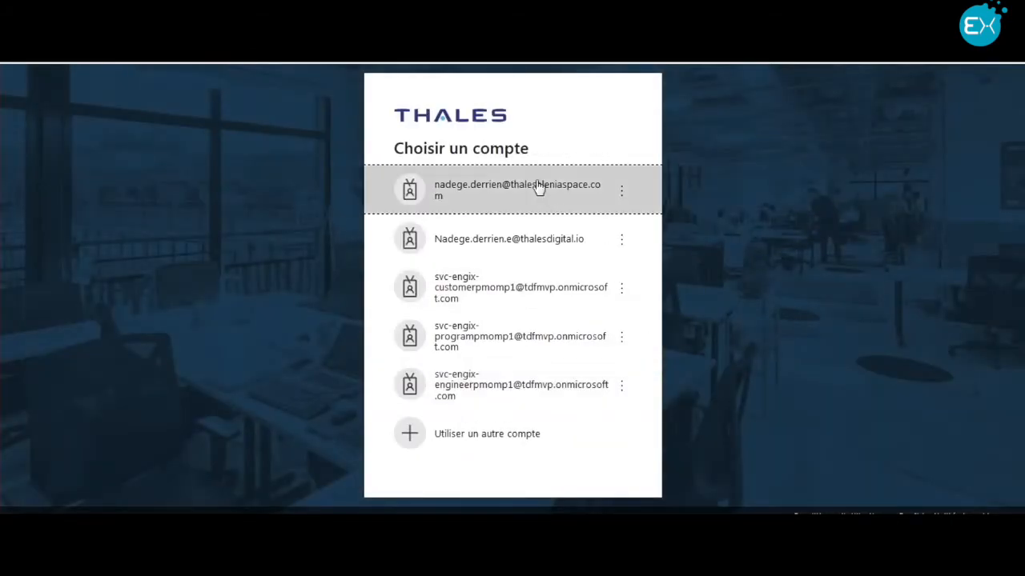
click(539, 187)
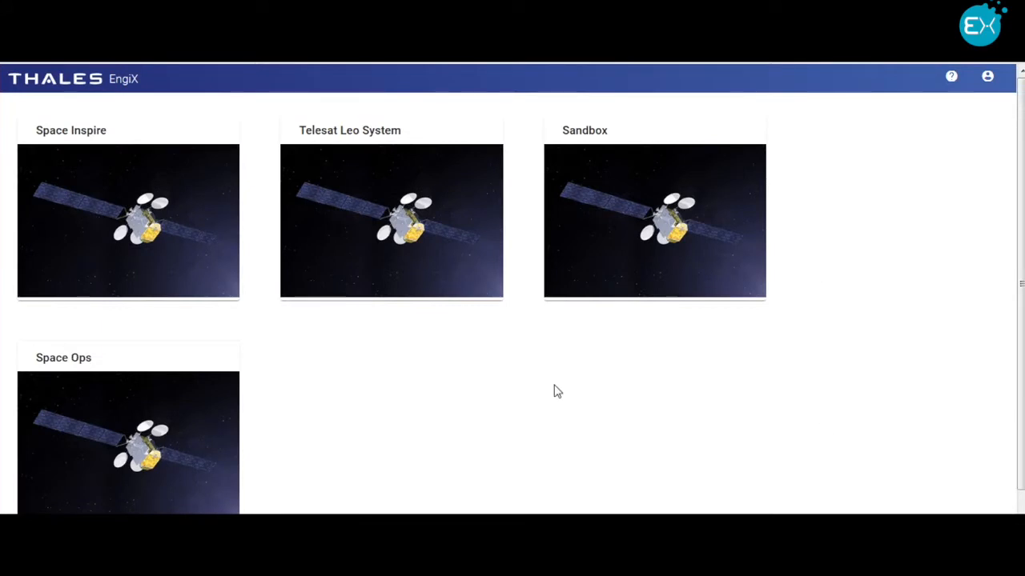
click(629, 241)
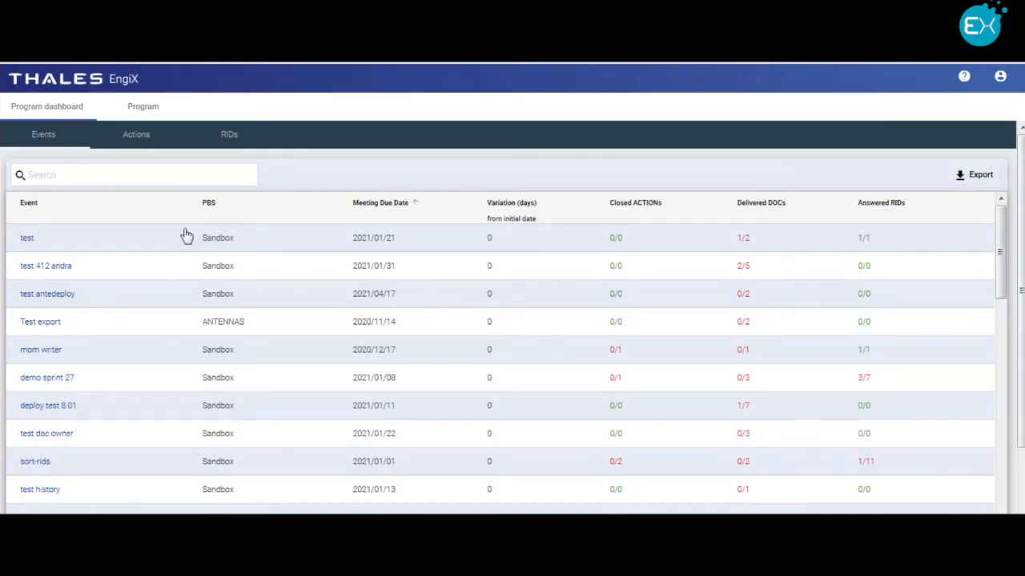
Step: Sort the program events by PBS and check which export formats are offered for them
click(228, 206)
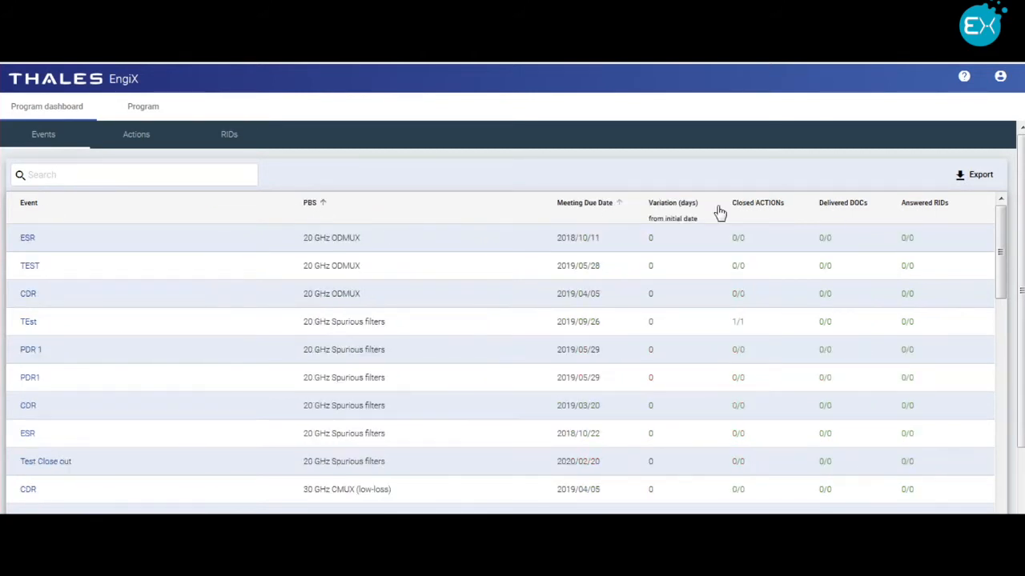
click(970, 176)
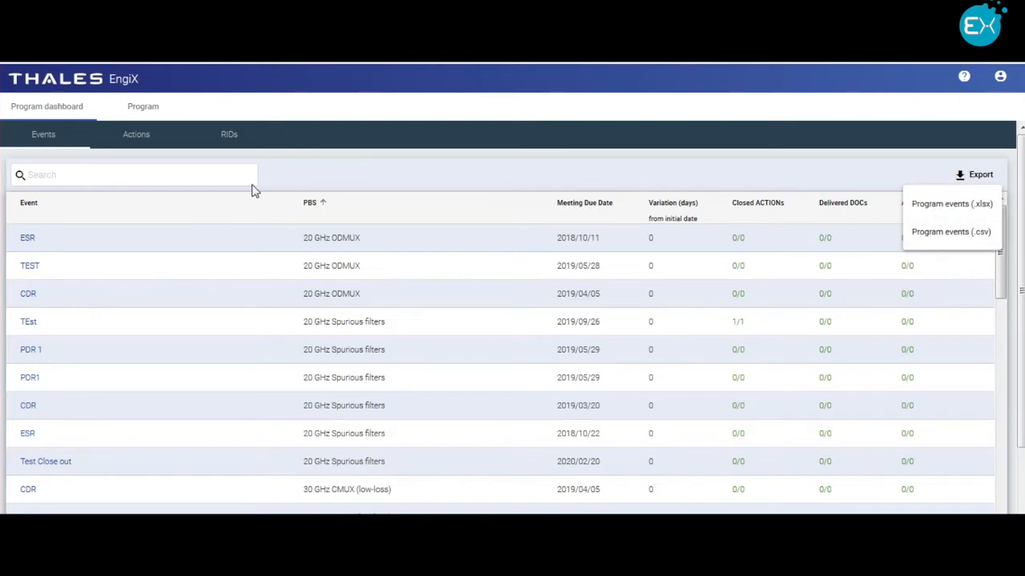
click(153, 114)
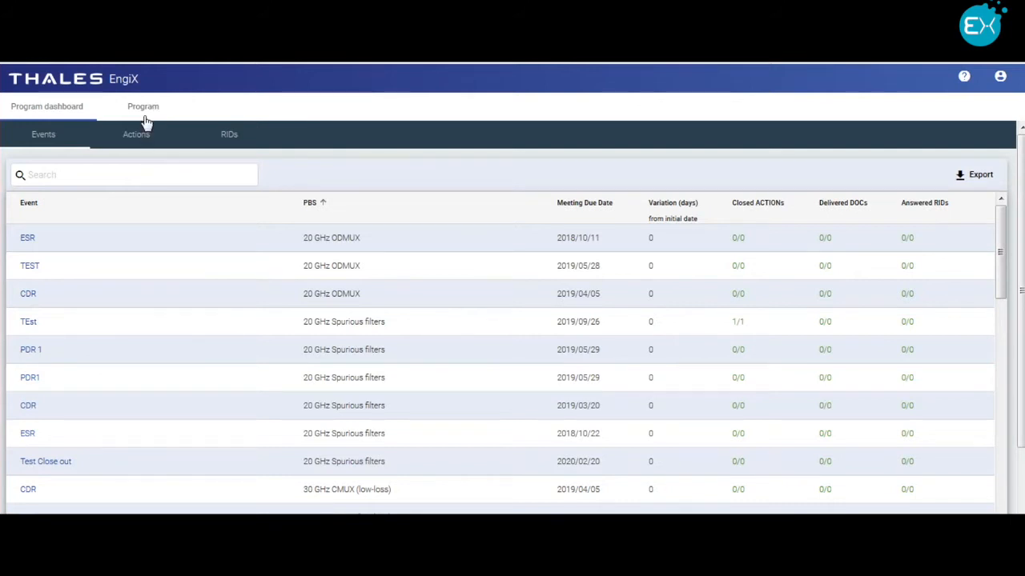
Step: Open the Sandbox product breakdown and select the HRM 2X element under HRM
click(145, 112)
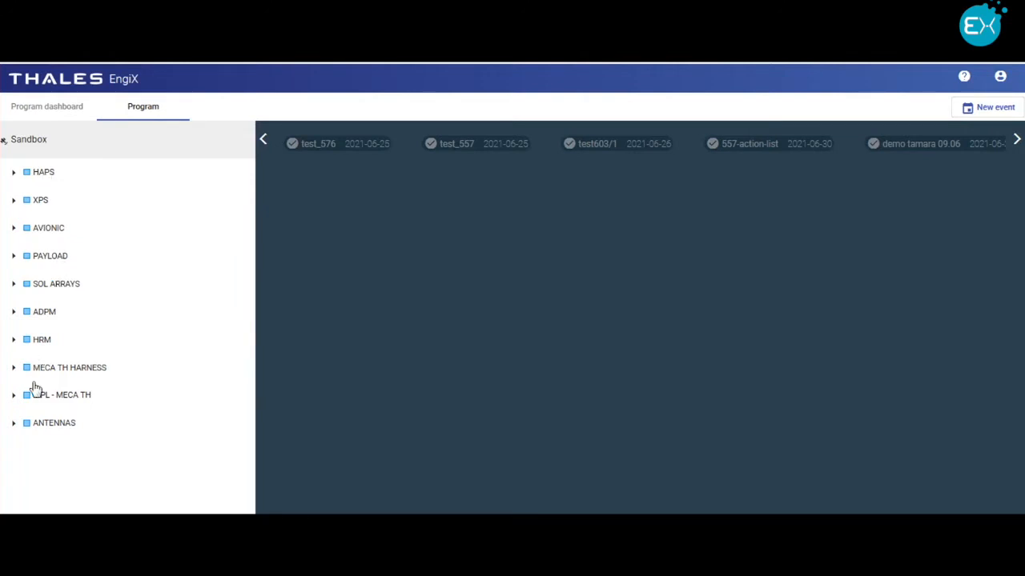
click(14, 342)
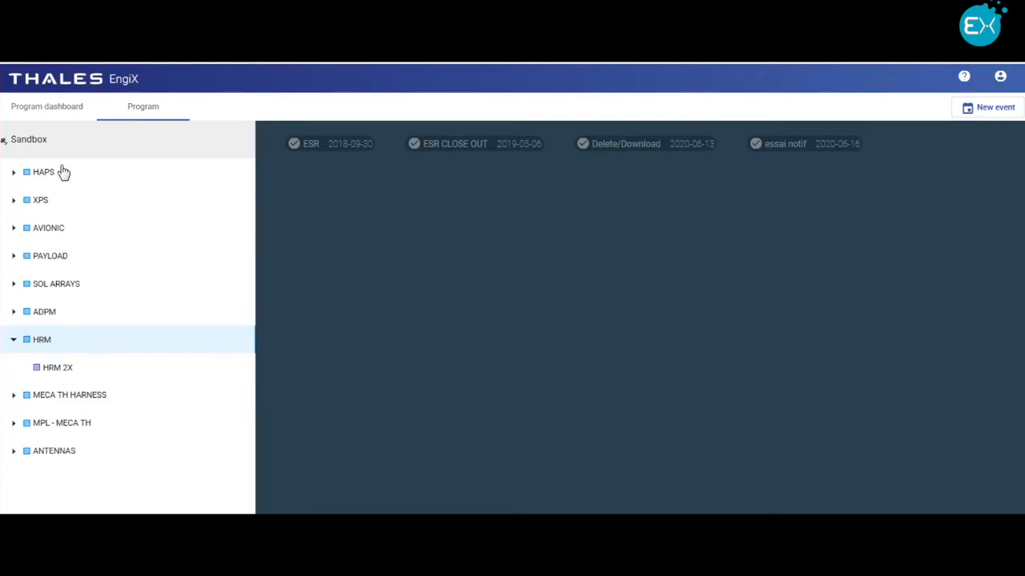
click(58, 373)
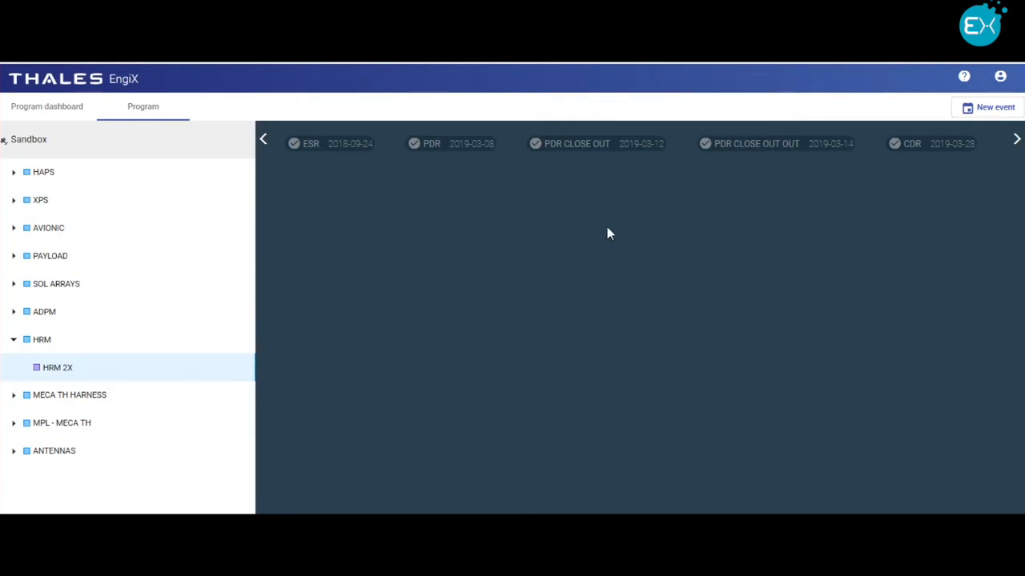
Step: Find "Event for demonstration" on the HRM 2X timeline and open its data package
click(1017, 140)
click(1016, 140)
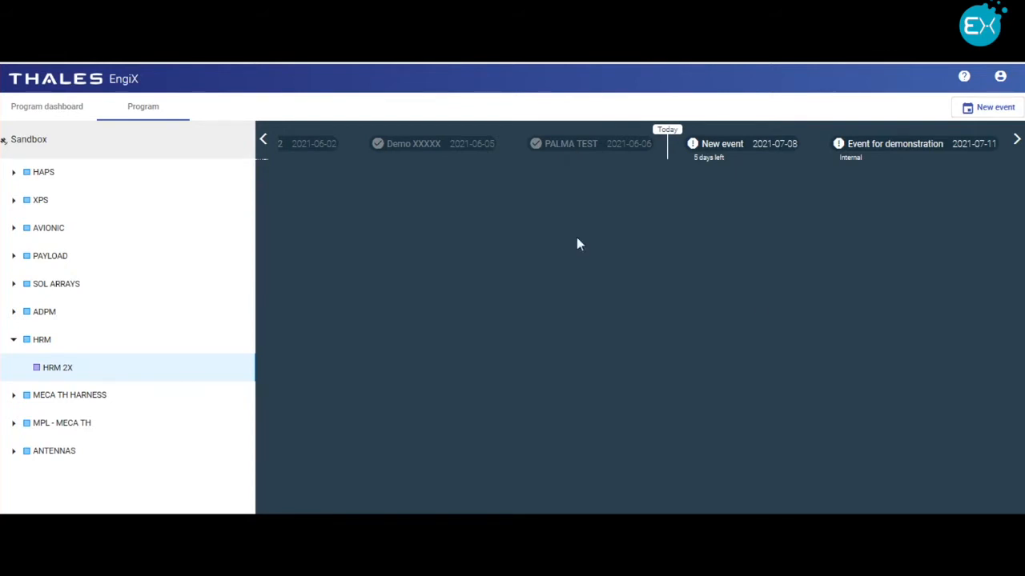
click(898, 153)
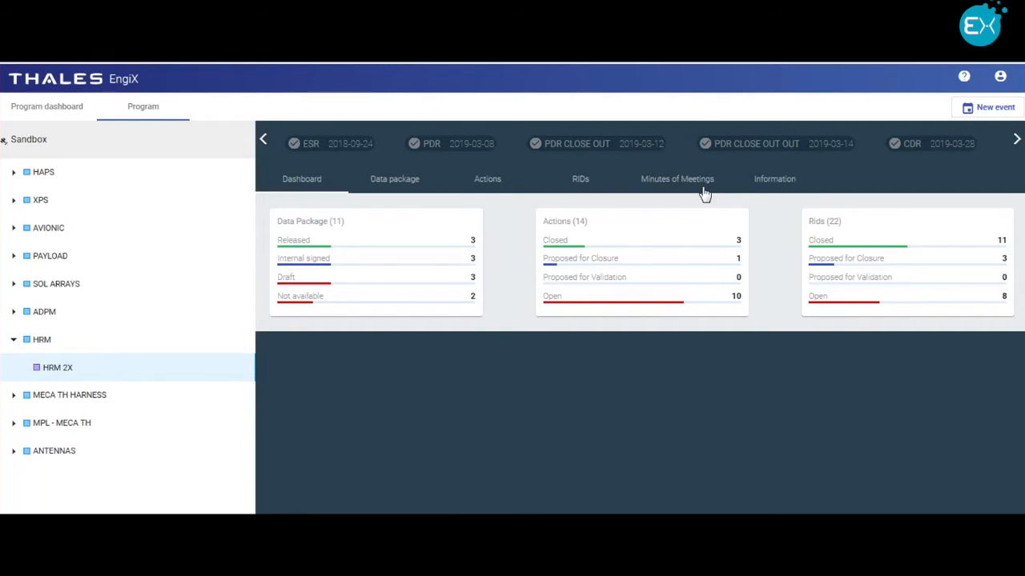
click(386, 182)
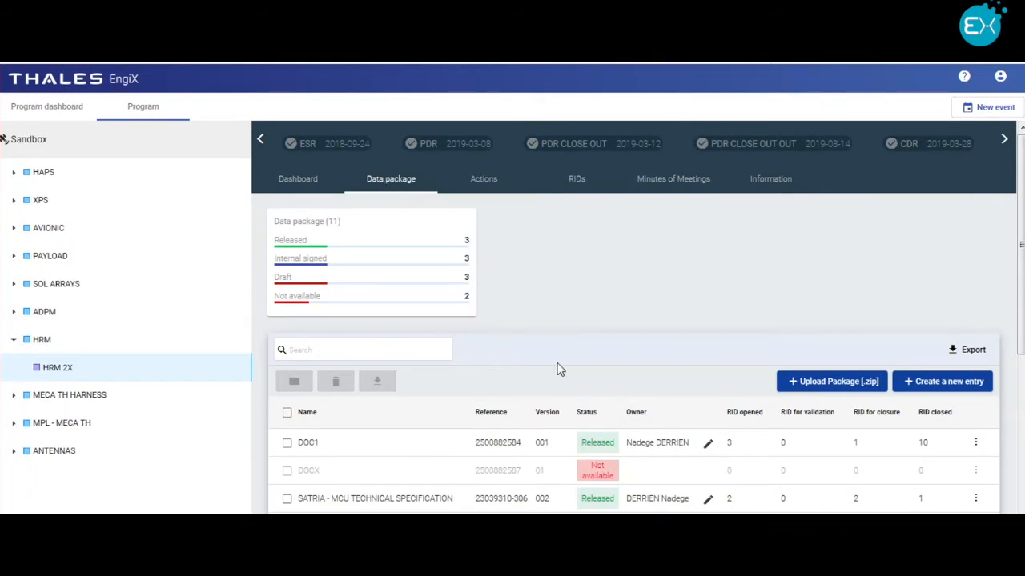
Step: Select all available documents in the data package and try to download them as a zip archive
scroll(558, 370, down, 3)
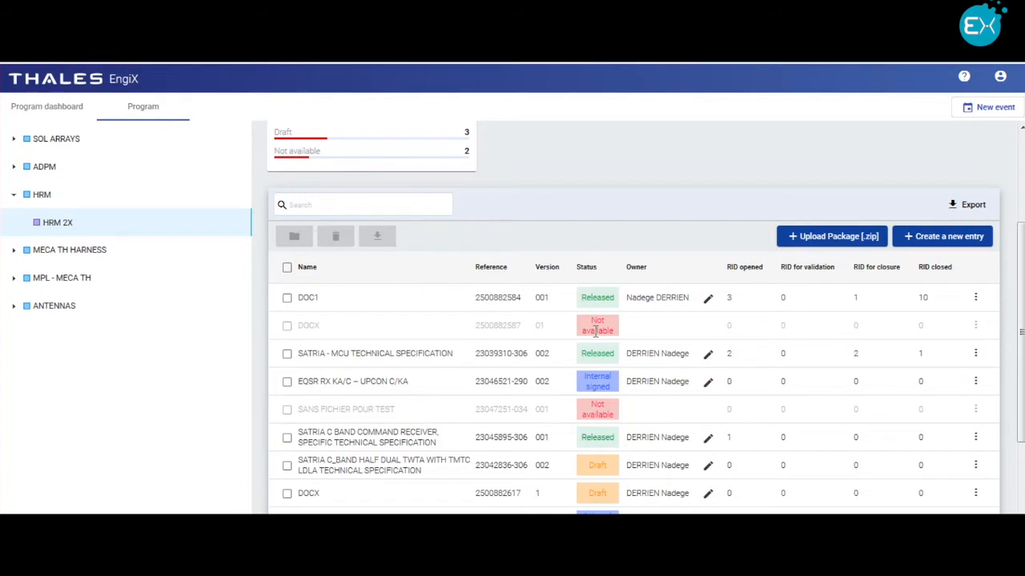
click(288, 268)
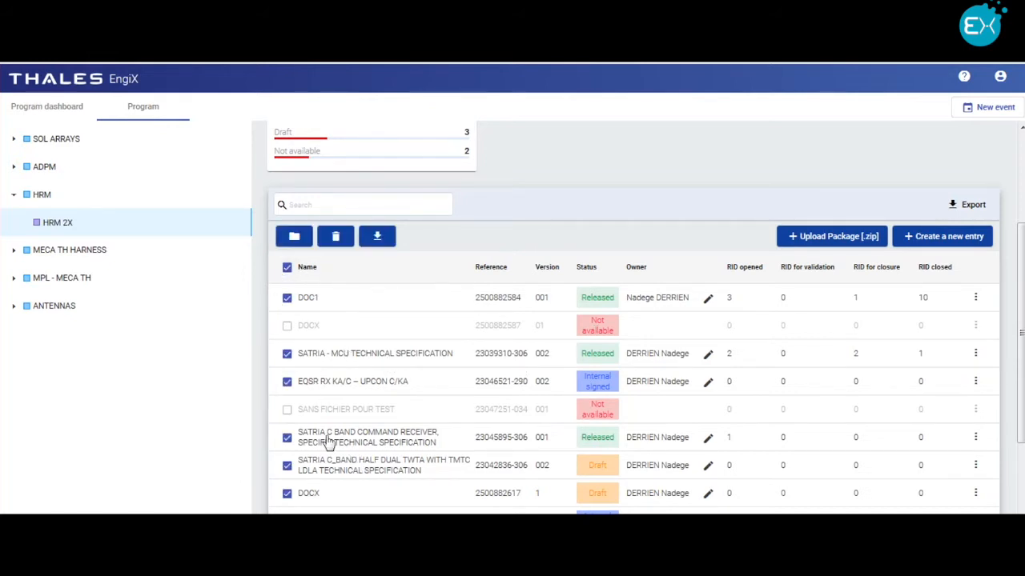
click(294, 238)
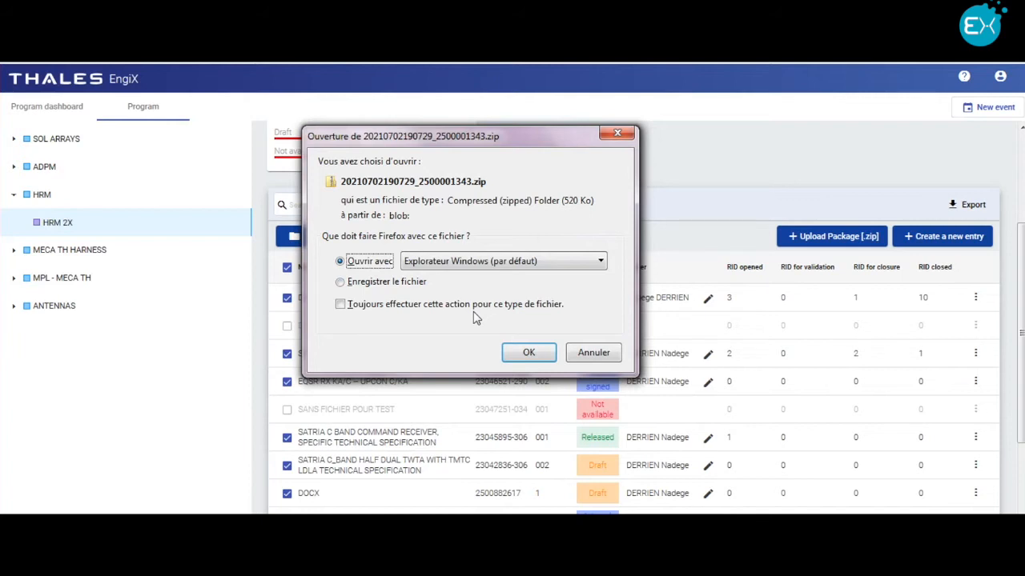
click(589, 356)
click(589, 356)
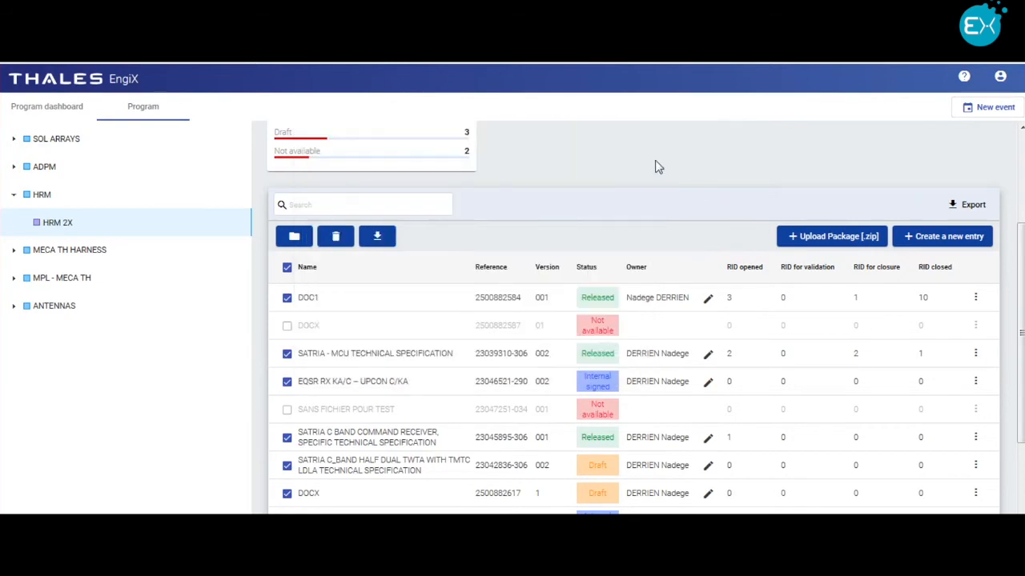
Step: Open the SATRIA - MCU TECHNICAL SPECIFICATION document from the data package
scroll(532, 356, up, 3)
scroll(532, 357, down, 3)
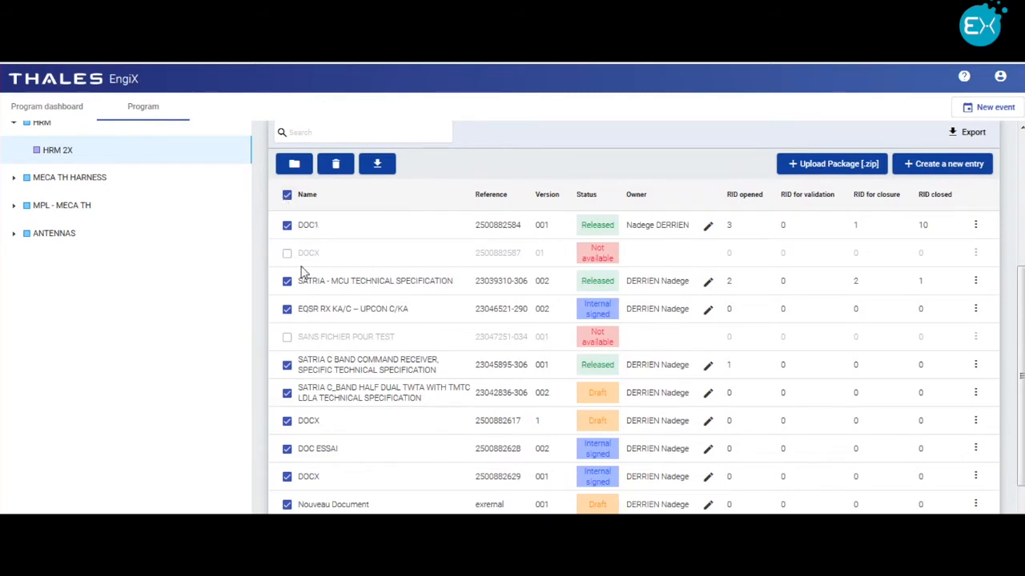
click(328, 288)
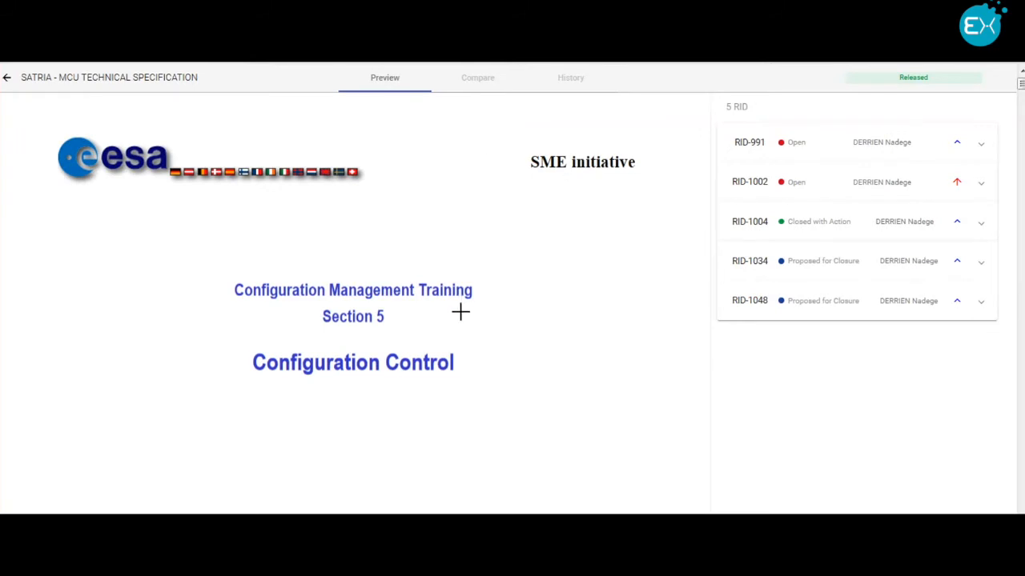
Step: Post a RID beside "to provide new capabilities desired by the customer" with Medium criticity, location 1 and description "First comment"
scroll(472, 336, down, 3)
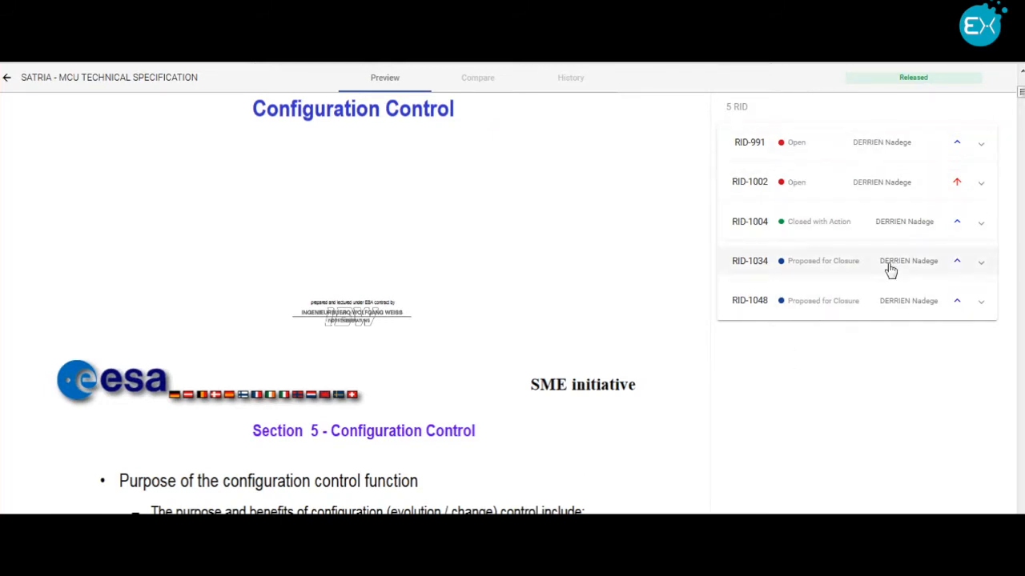
scroll(514, 428, down, 9)
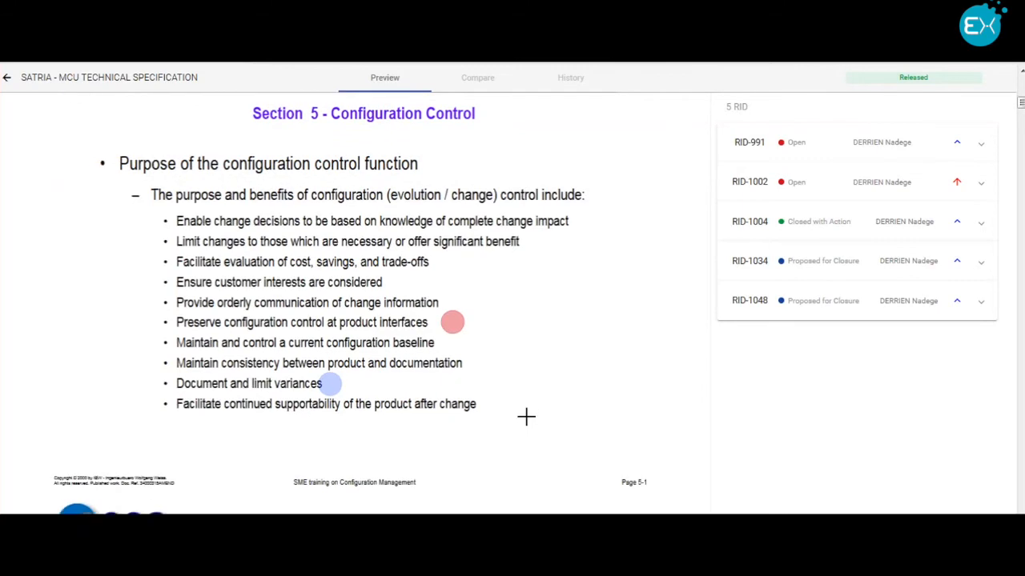
scroll(526, 410, down, 5)
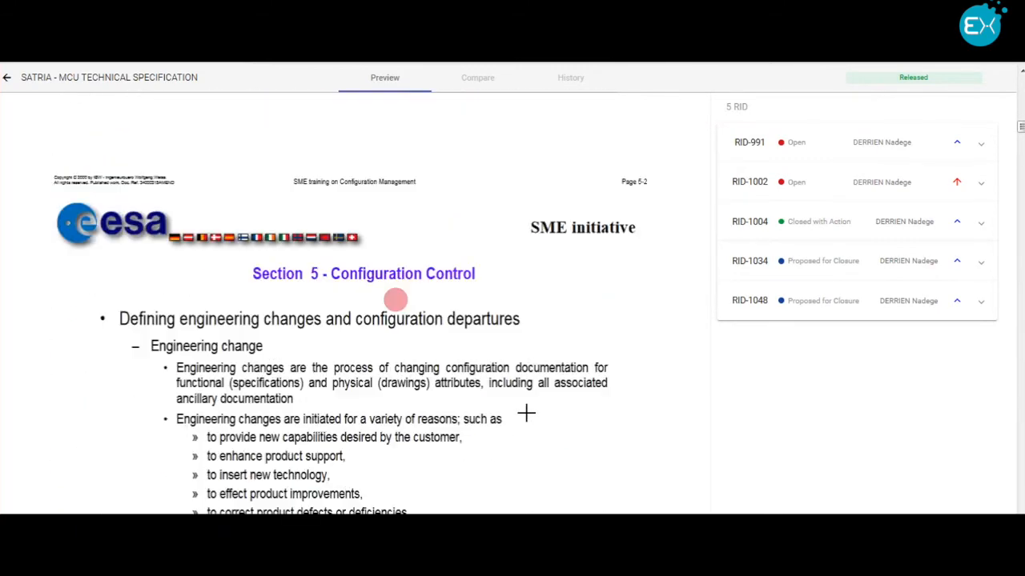
click(481, 437)
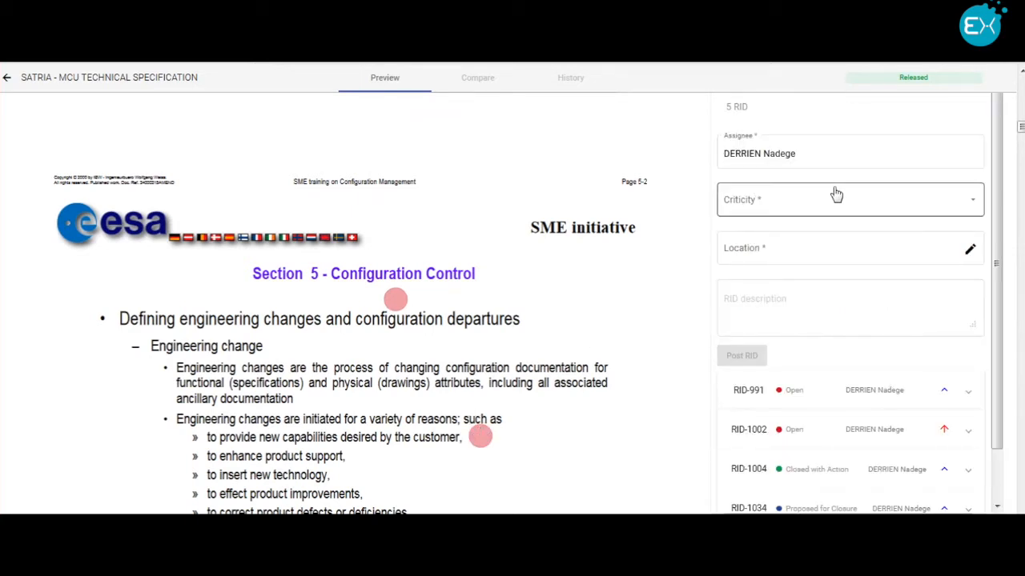
click(771, 200)
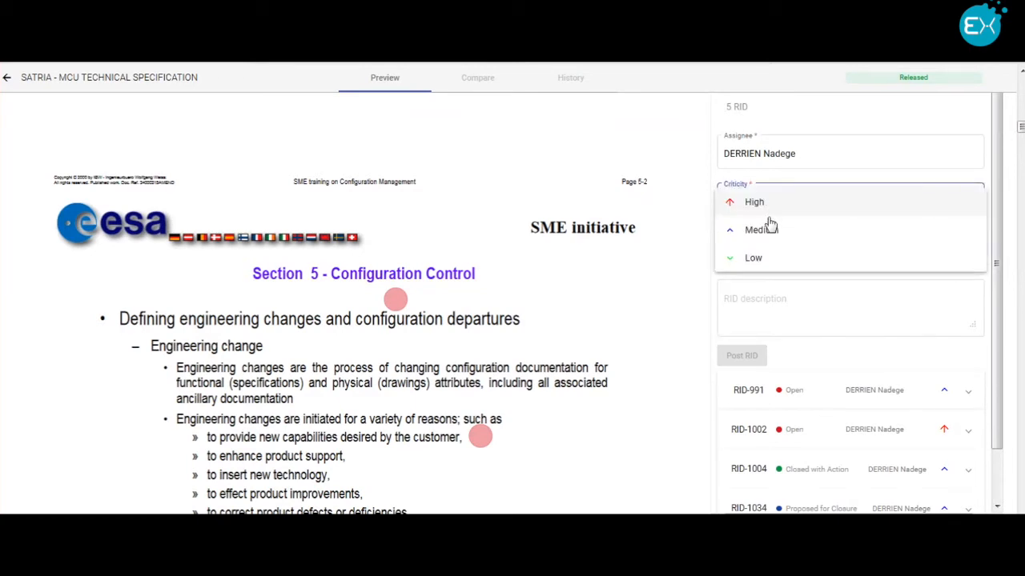
click(771, 228)
click(775, 255)
text(1)
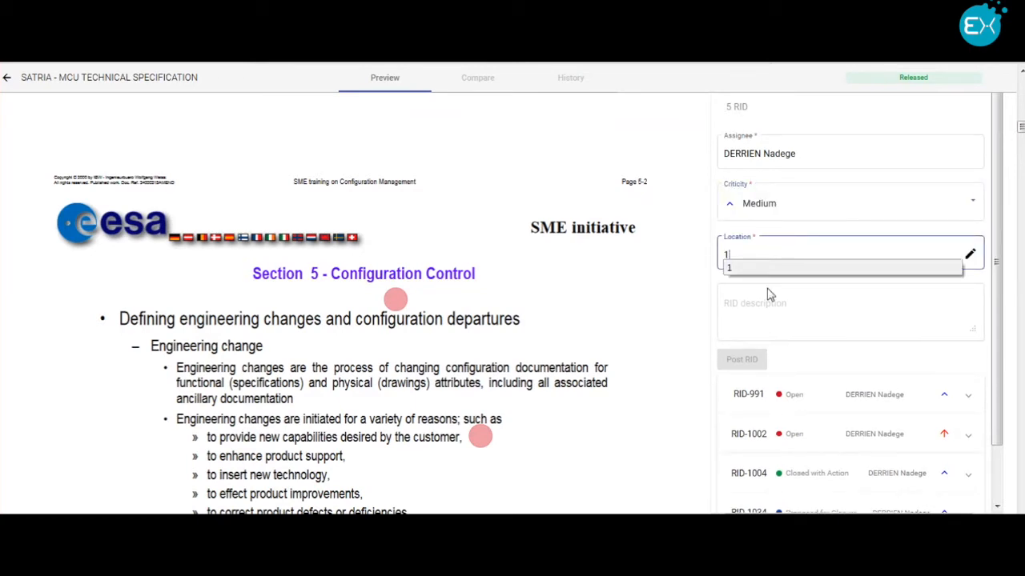
click(764, 304)
text(First comment)
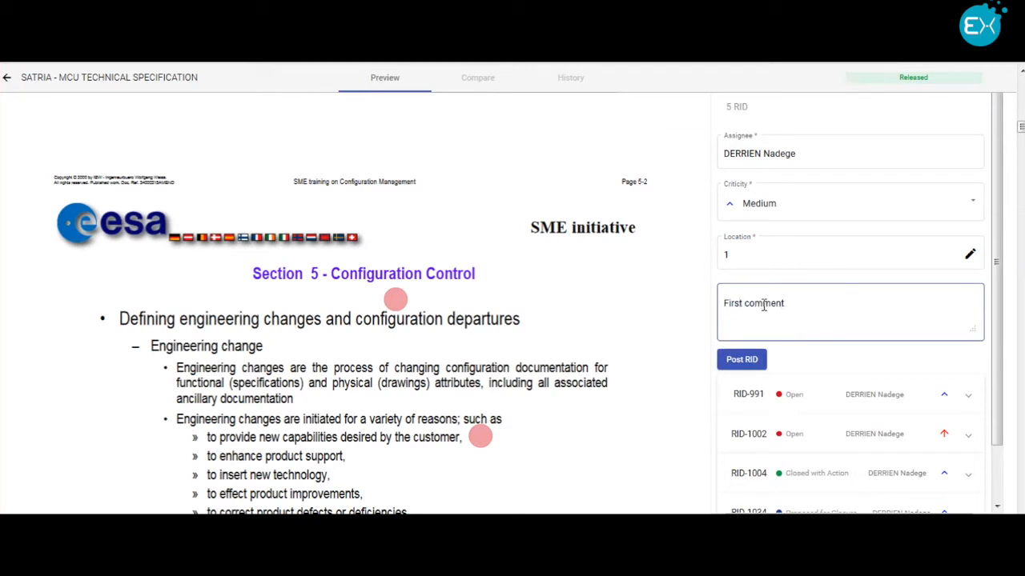
click(743, 360)
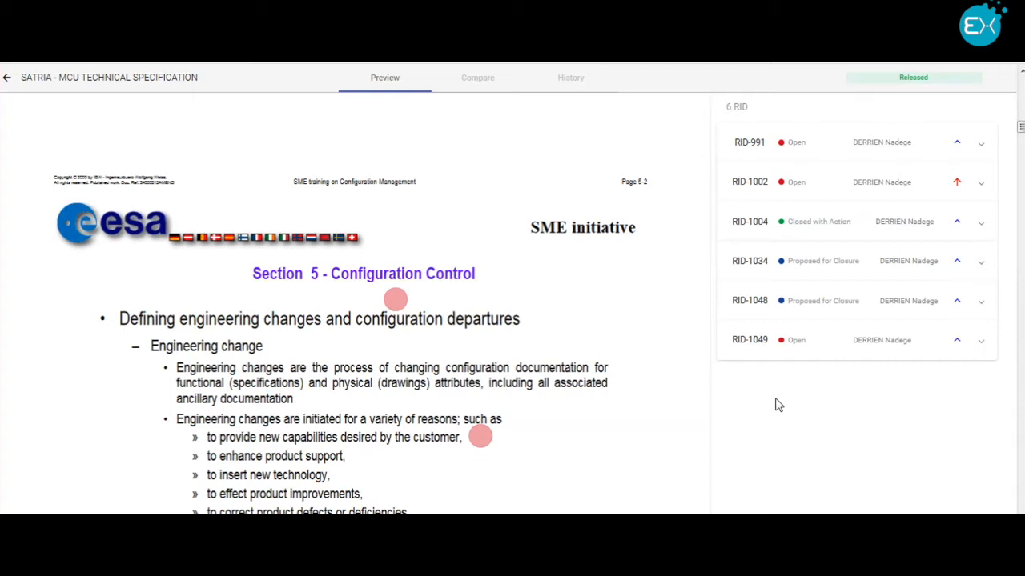
Step: Reply to the "First comment" RID with "Answer" and propose that answer for validation
click(829, 342)
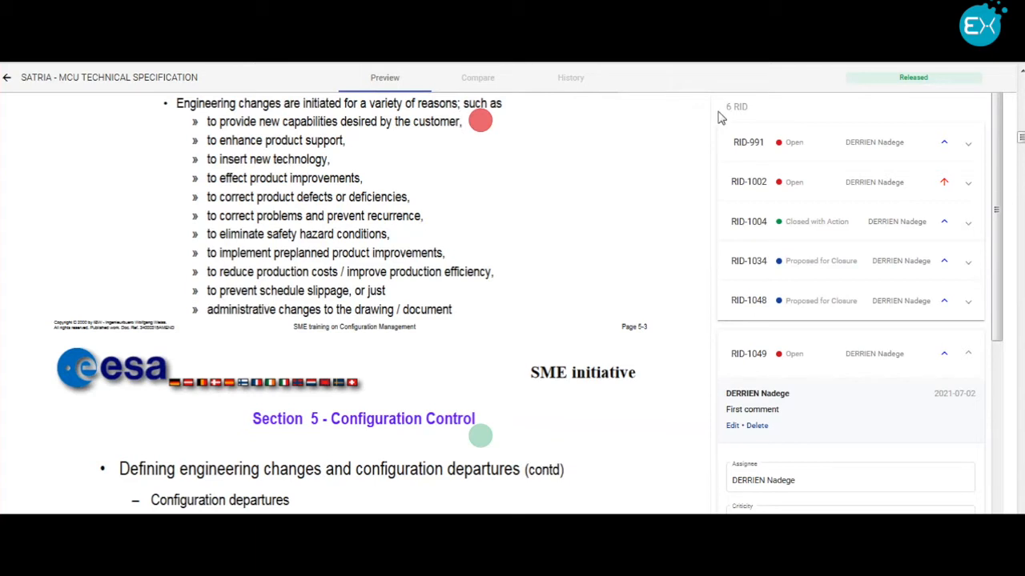
scroll(842, 357, down, 3)
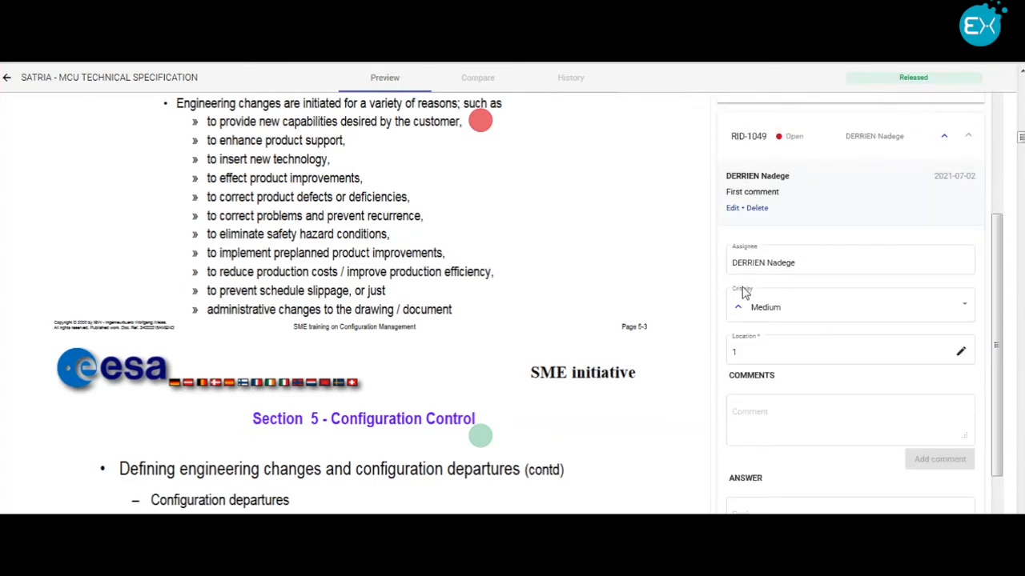
scroll(795, 411, down, 1)
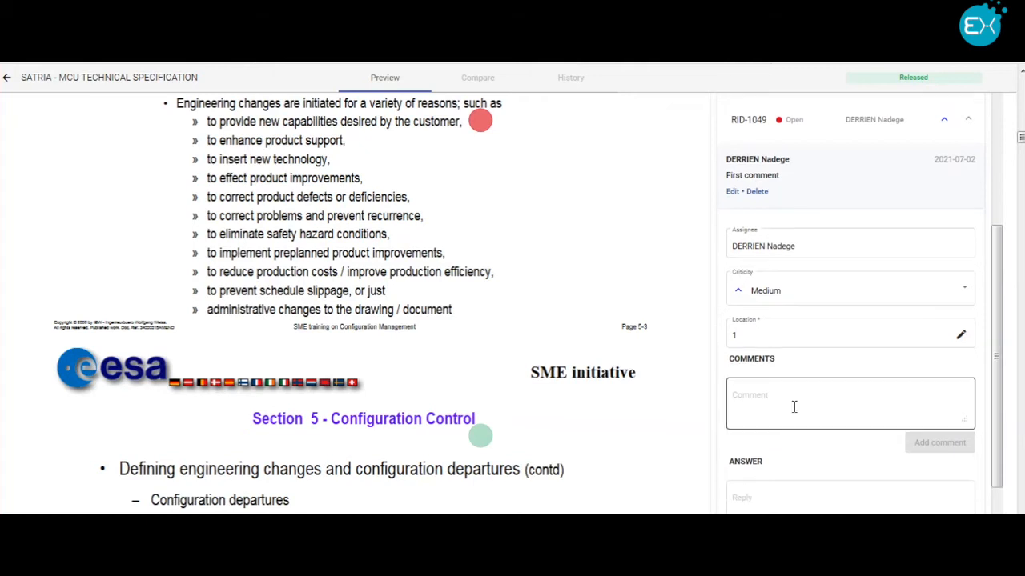
scroll(794, 407, down, 1)
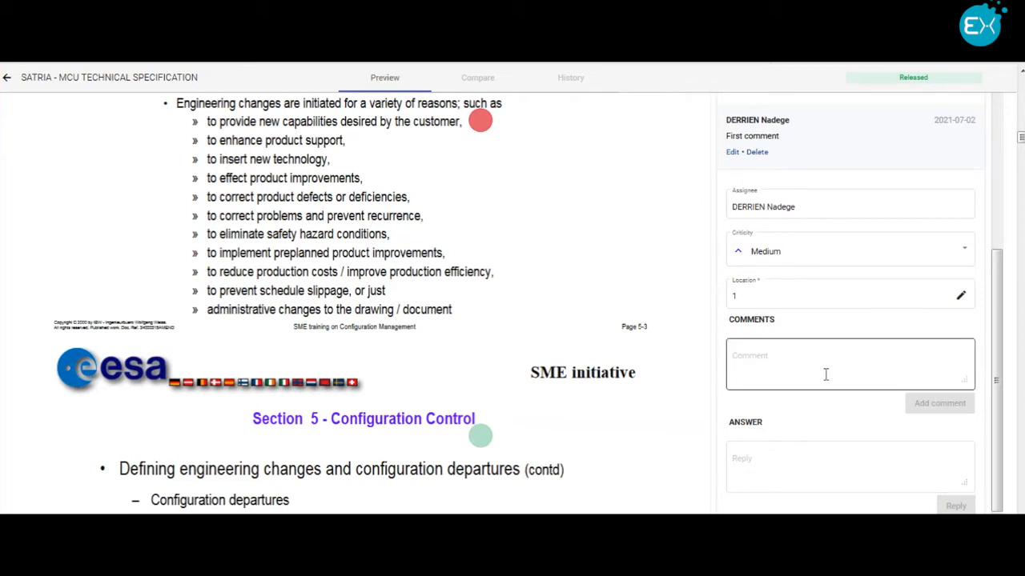
click(756, 467)
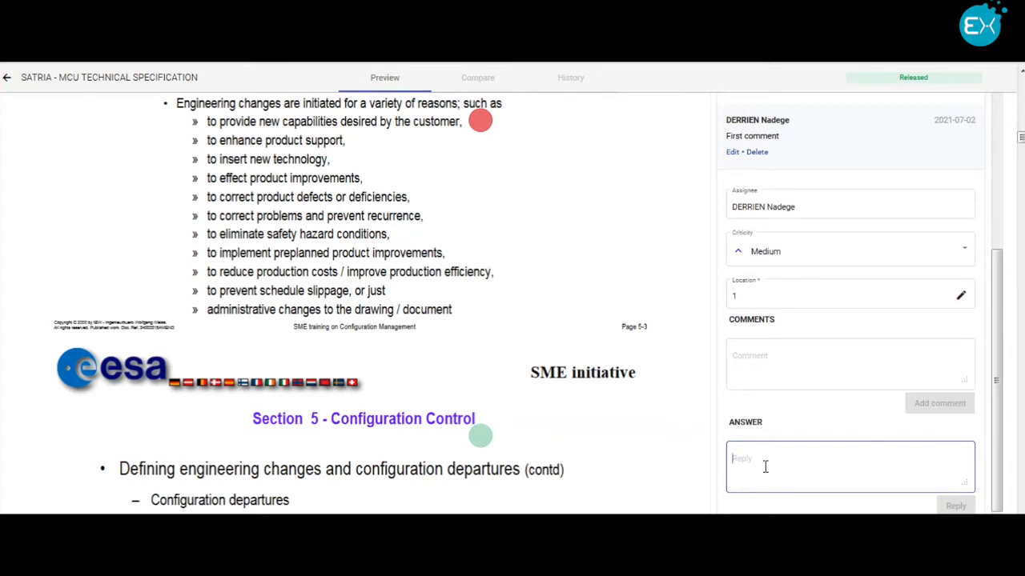
text(Answer)
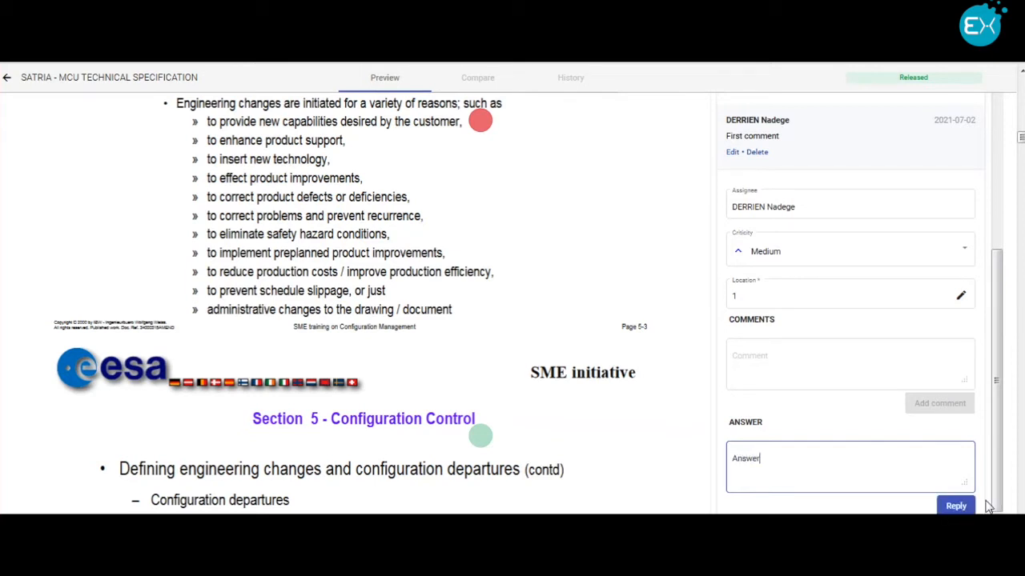
click(964, 506)
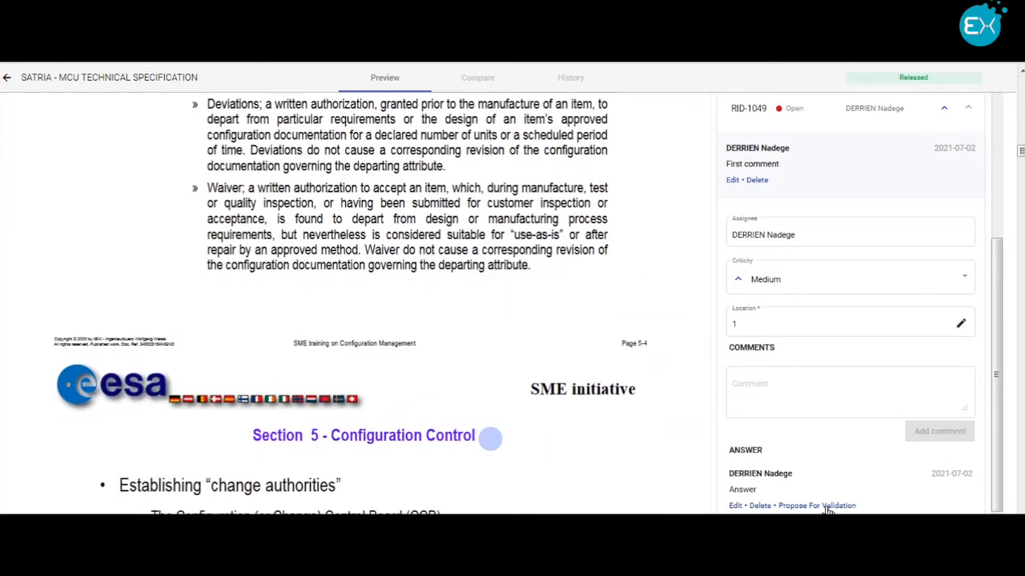
click(826, 506)
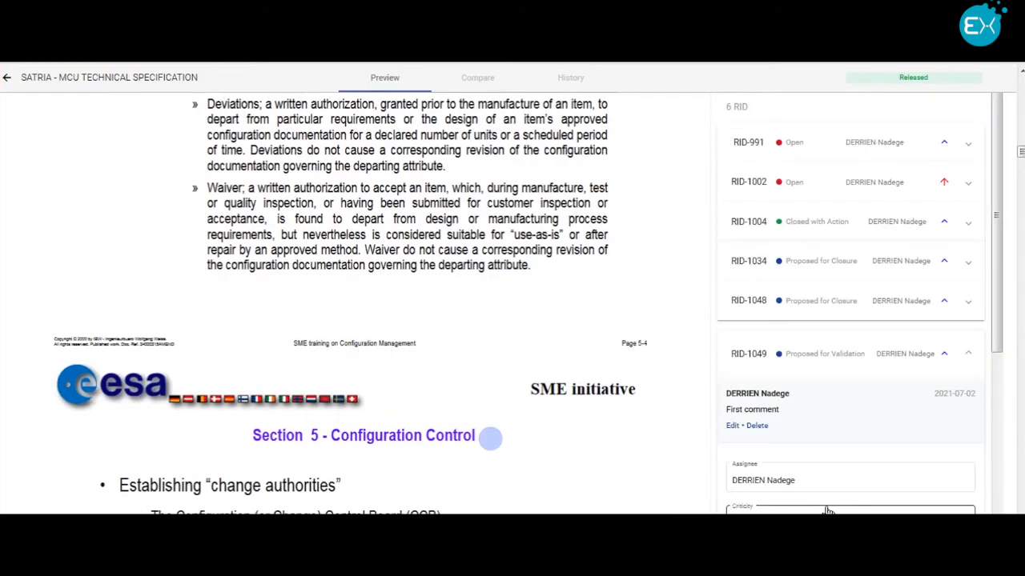
scroll(901, 436, down, 3)
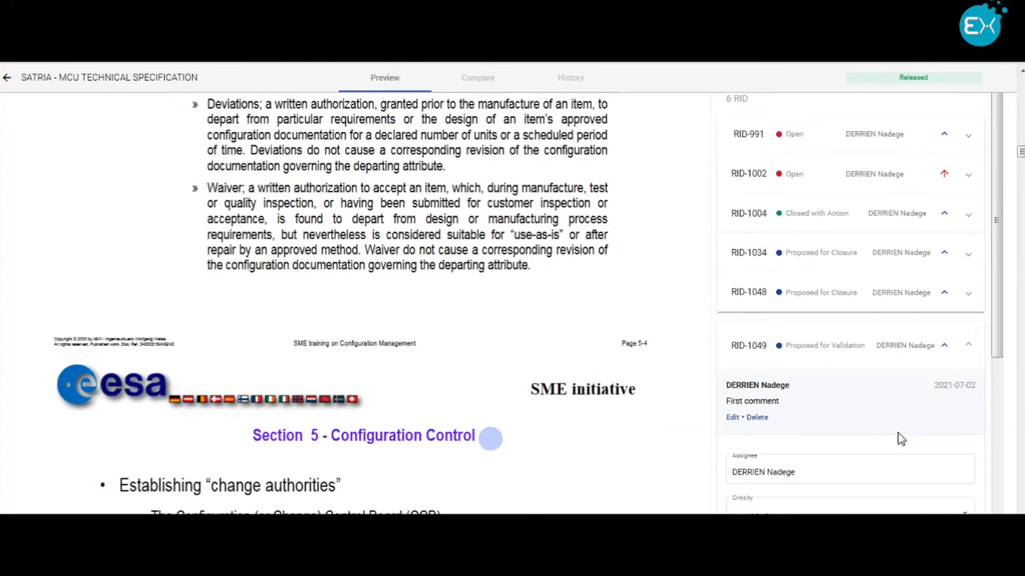
Step: Propose the answer to the "First comment" RID for closure
scroll(818, 471, down, 1)
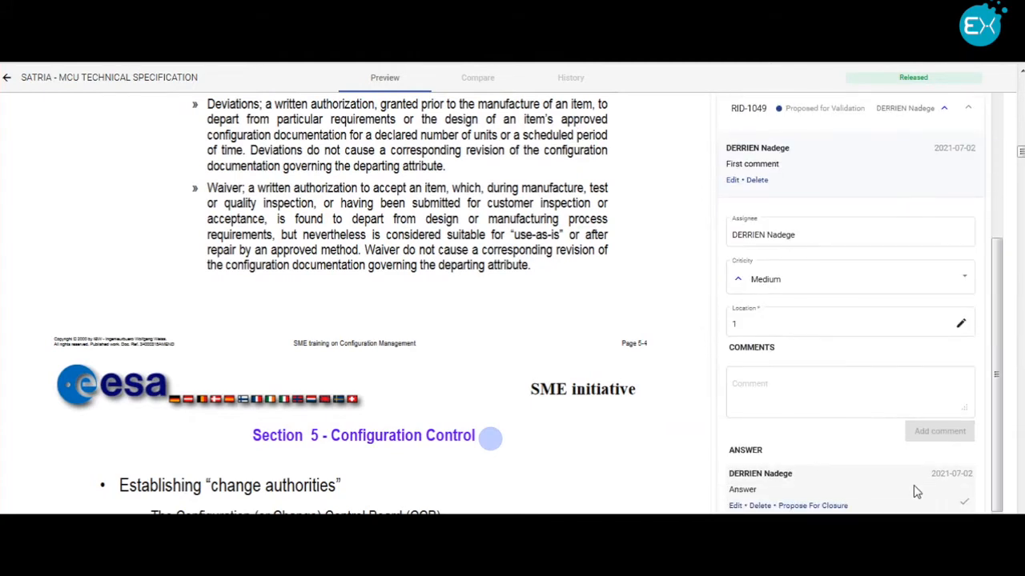
click(813, 506)
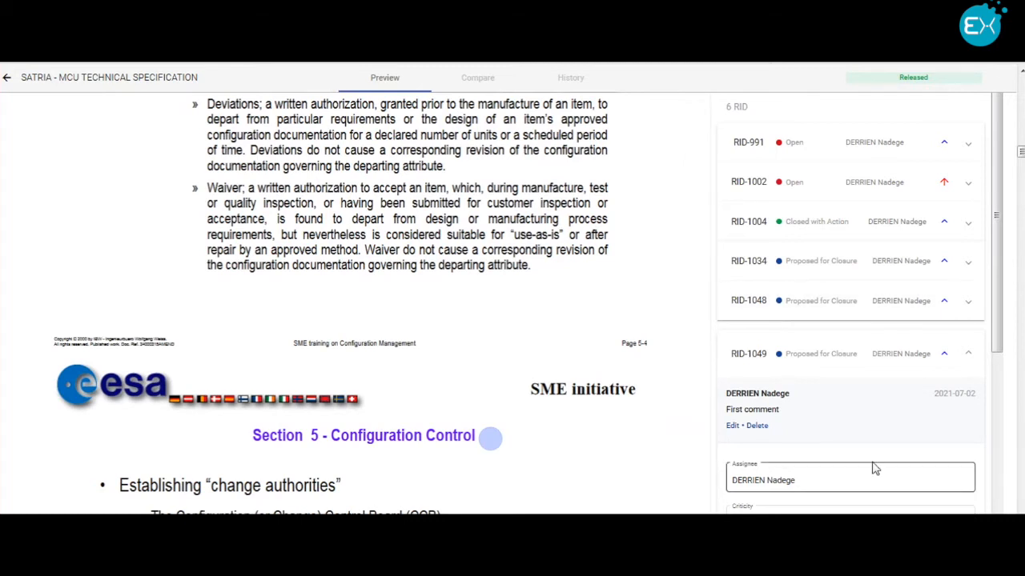
Step: Accept the "First comment" RID's answer with an action, choosing to create a new action rather than link an existing one
scroll(874, 468, down, 2)
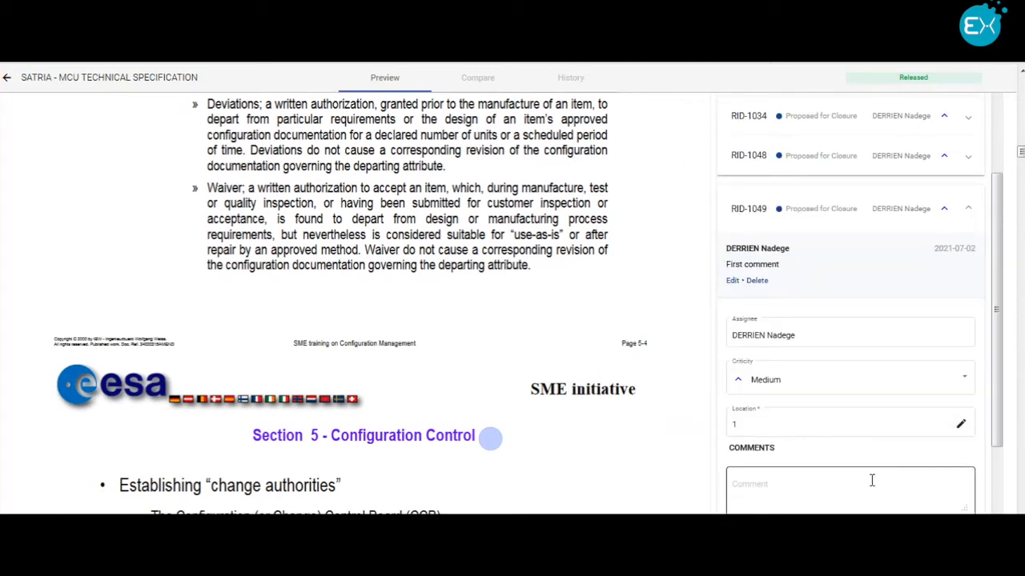
scroll(873, 484, down, 2)
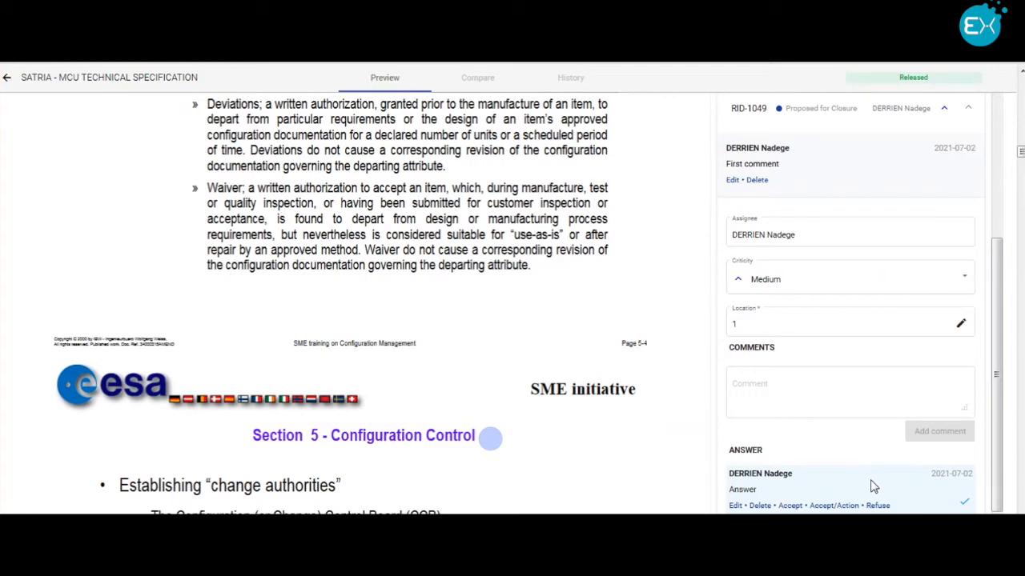
scroll(872, 485, down, 2)
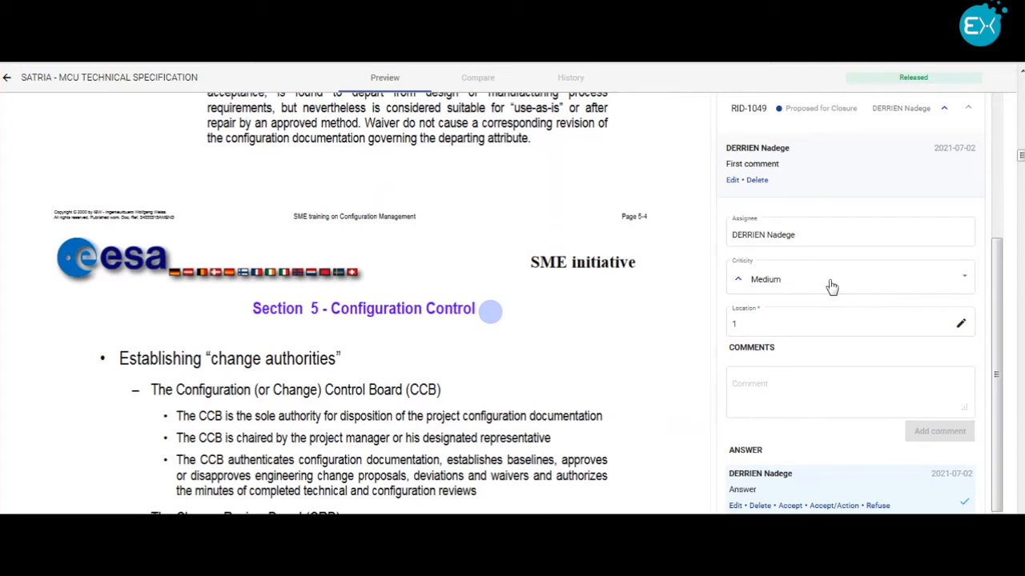
click(841, 507)
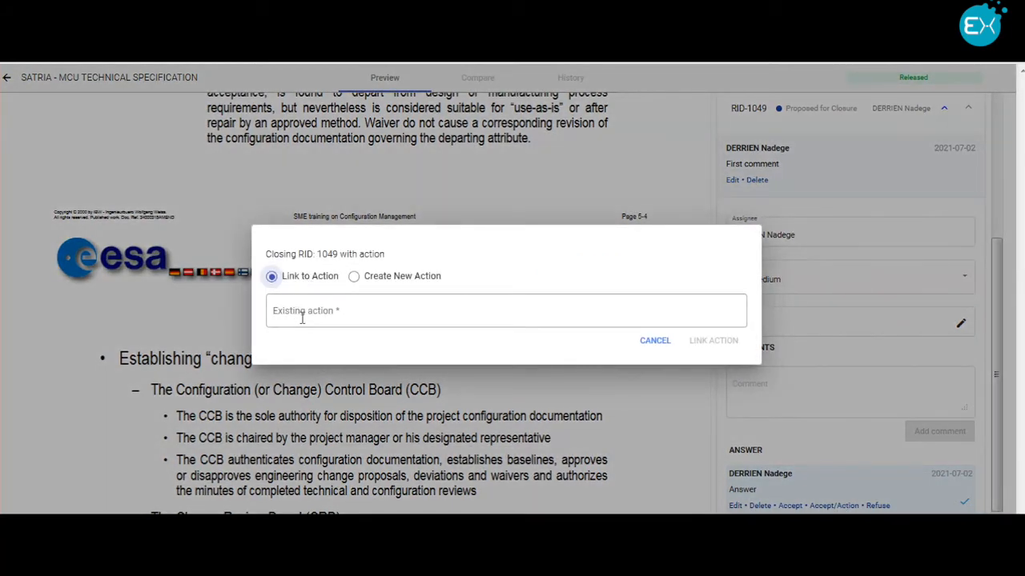
click(302, 318)
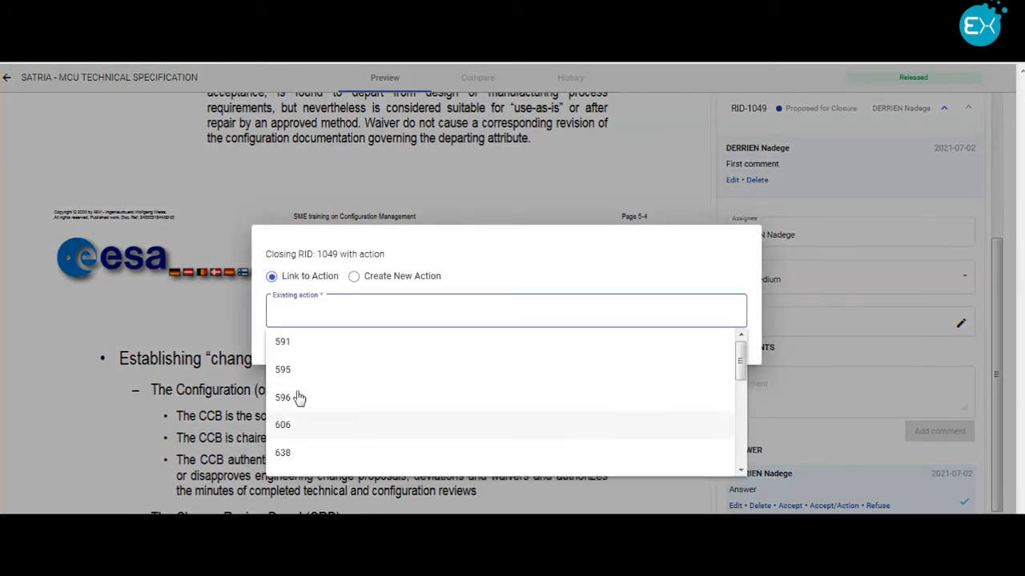
click(355, 277)
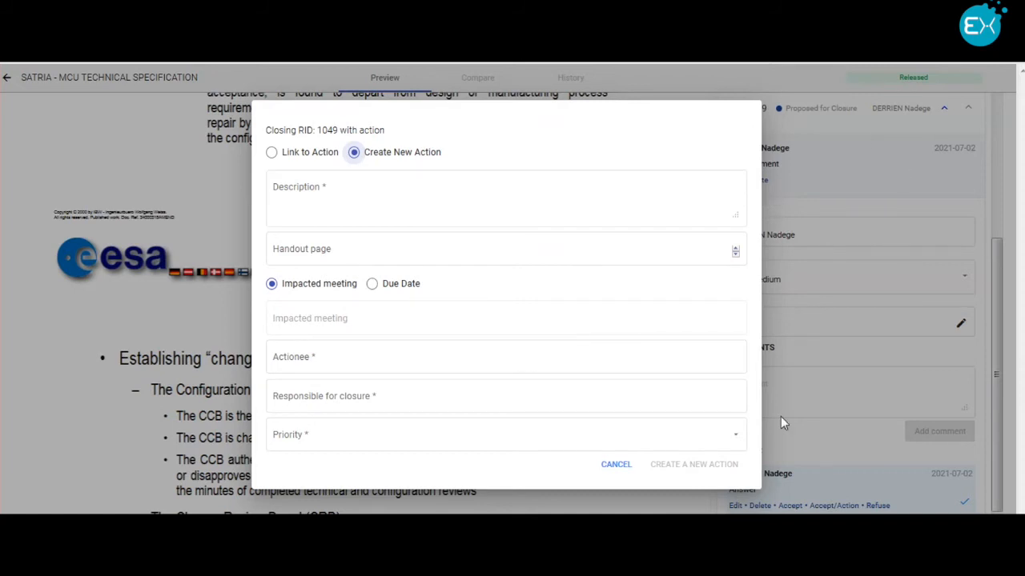
Step: Describe the new action as "Action 1" and give it a due date of 2021-07-28
click(327, 204)
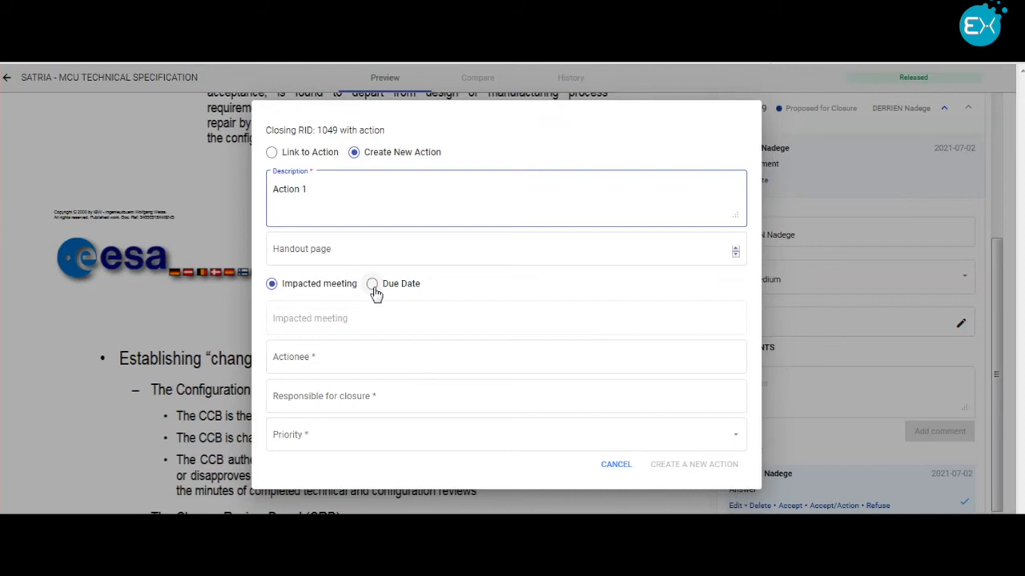
click(305, 324)
click(372, 284)
click(330, 324)
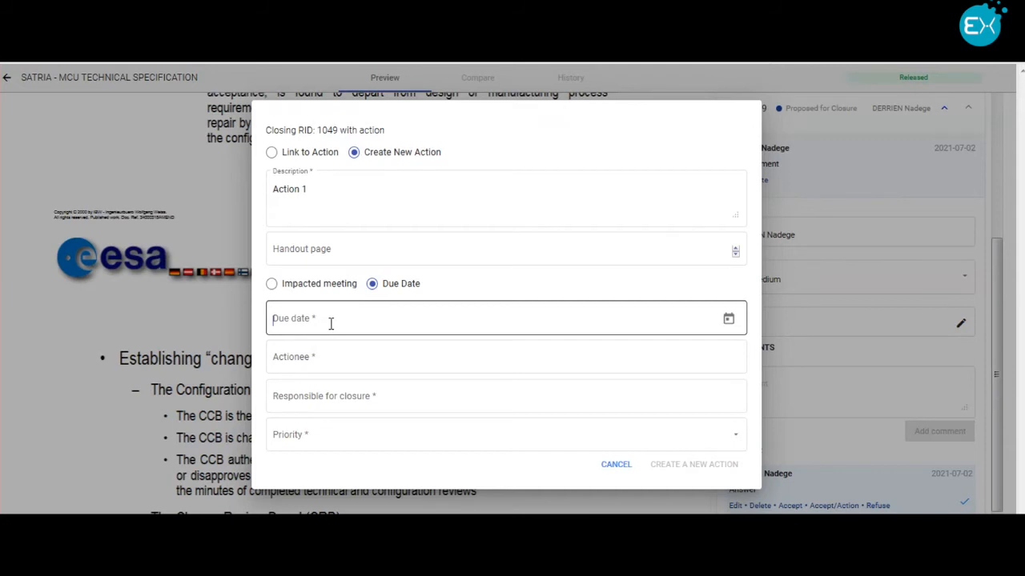
click(727, 320)
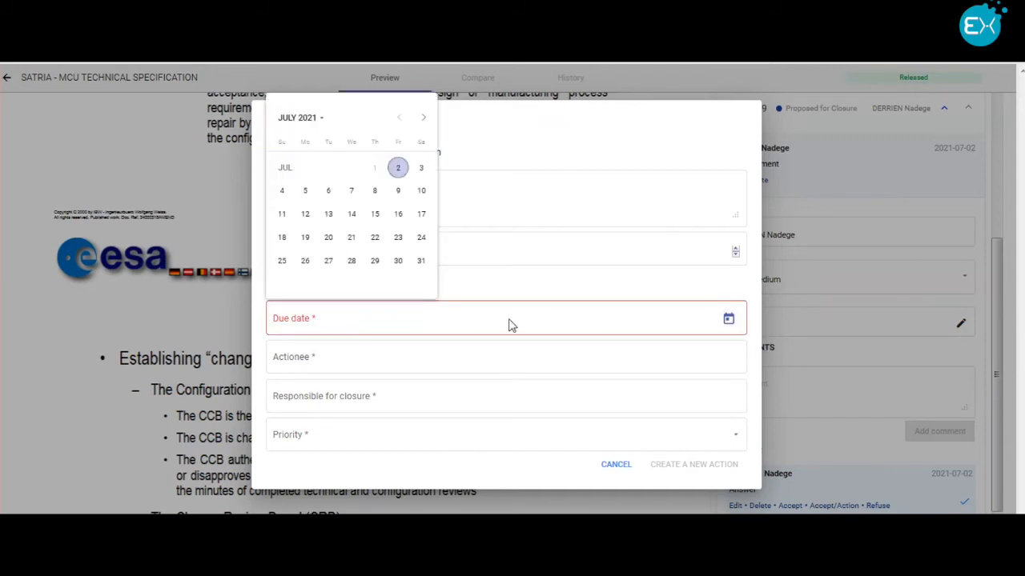
click(353, 261)
Step: Assign the actionee and the person responsible for closure, set the priority to Medium, and create the action
click(332, 358)
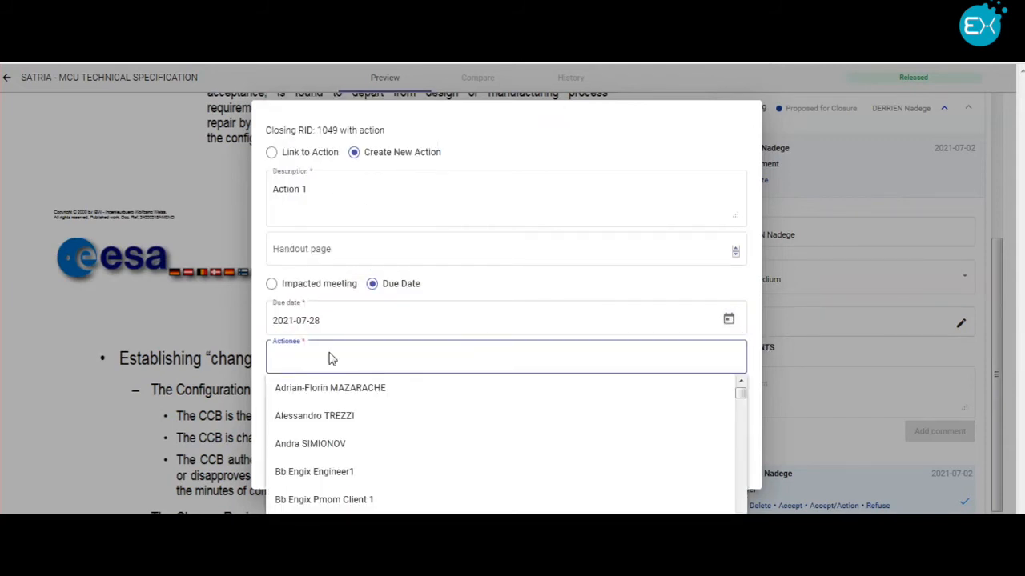
text(derr)
click(320, 389)
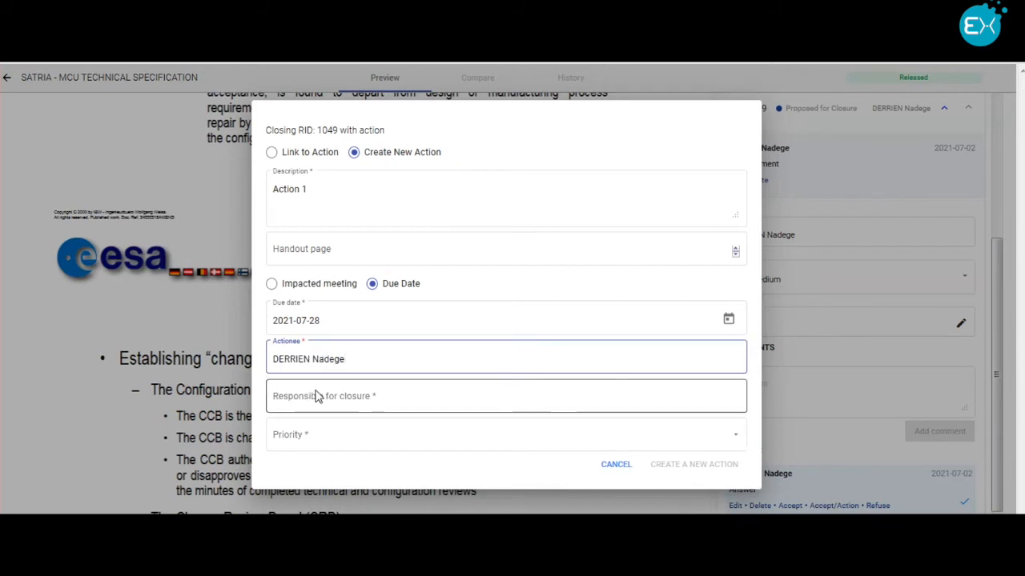
click(331, 397)
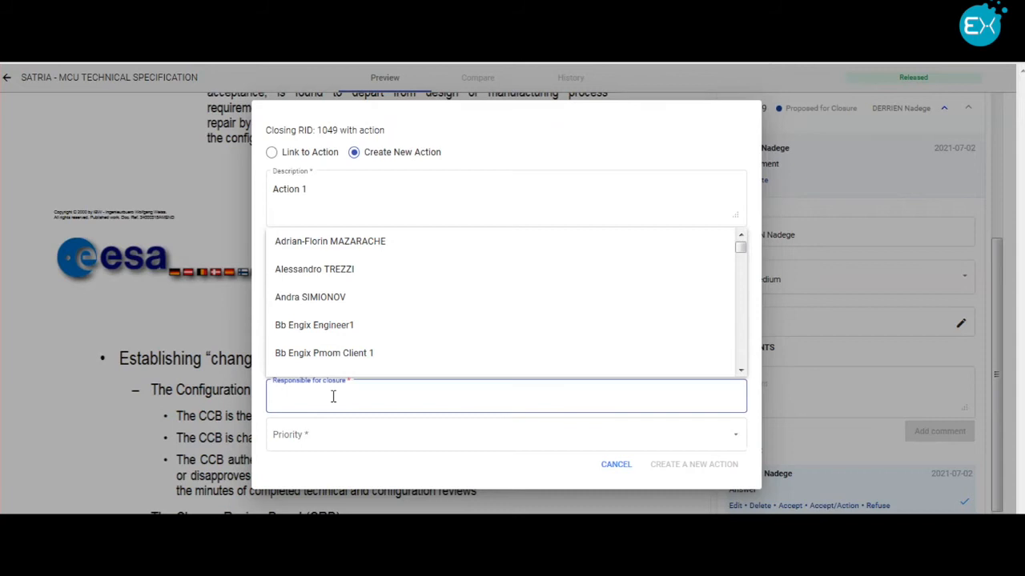
click(324, 298)
click(405, 446)
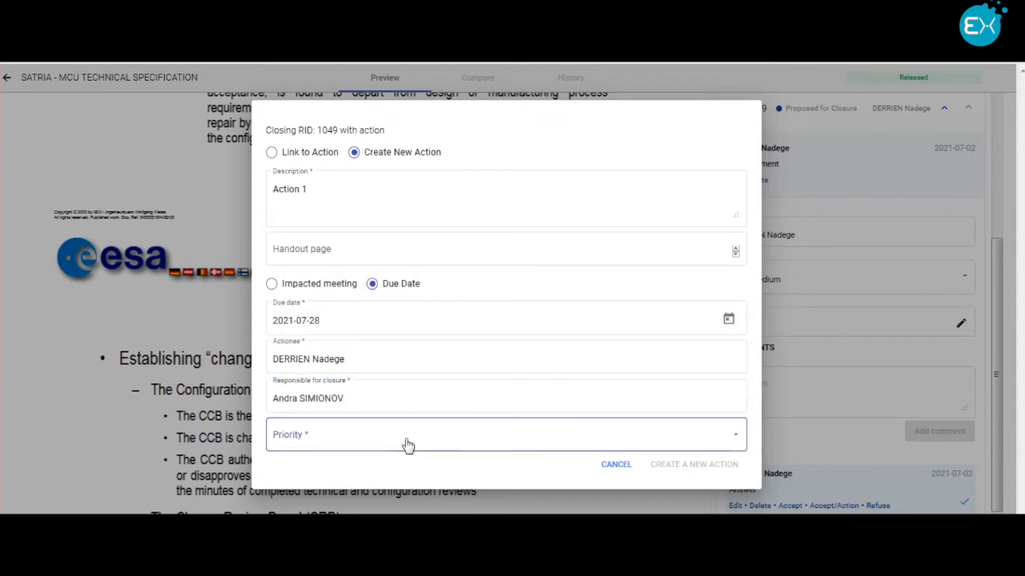
click(326, 477)
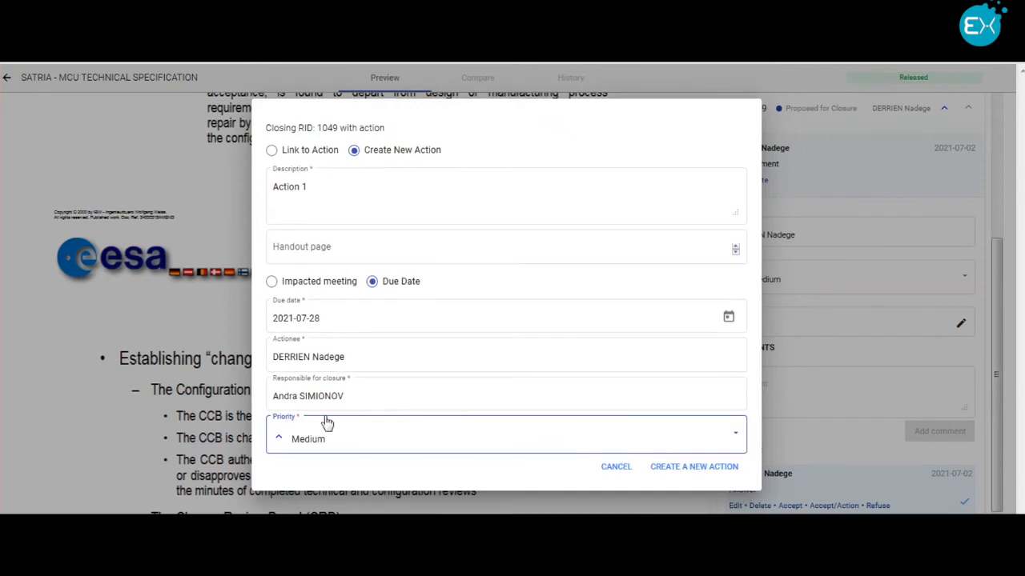
click(710, 470)
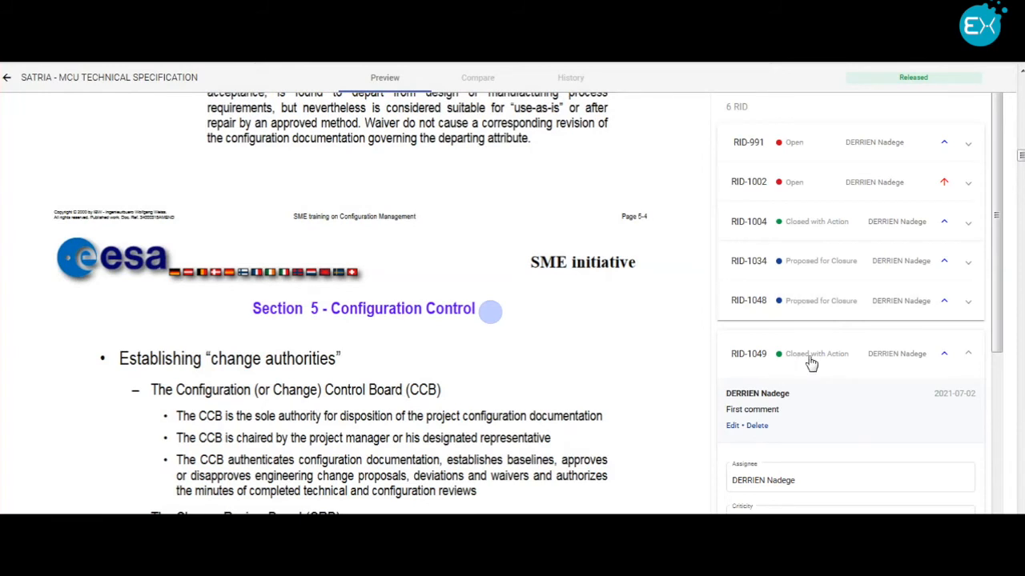
Step: Check the RID's closure details, then return to the data package and review the RID columns for its documents
scroll(811, 385, down, 3)
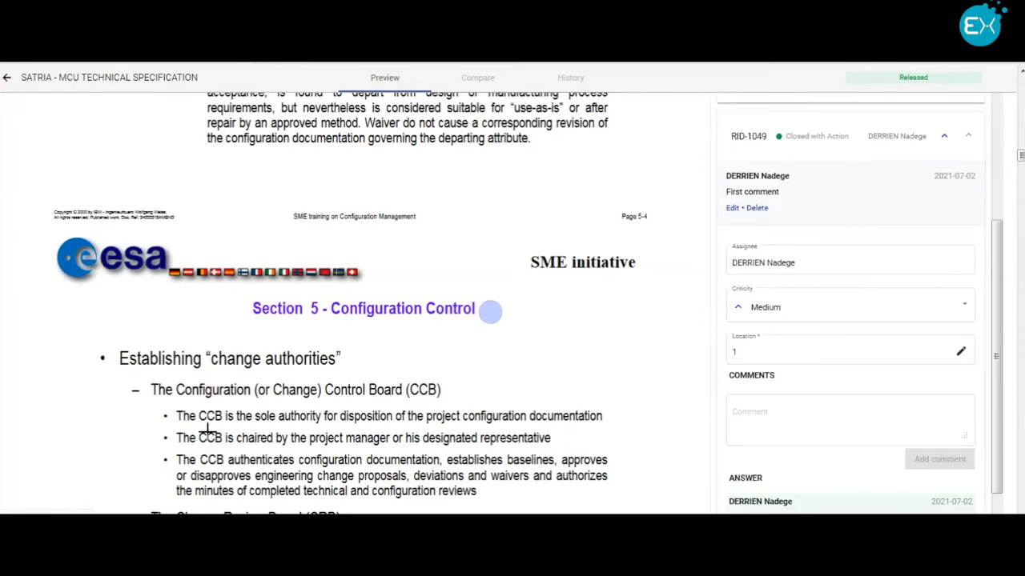
click(6, 82)
scroll(647, 466, down, 2)
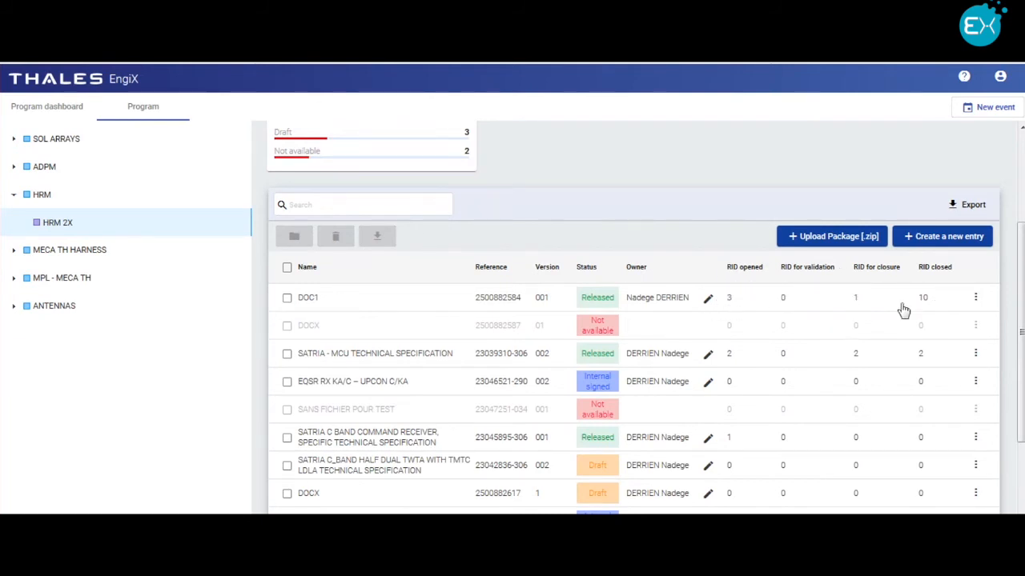
scroll(496, 197, up, 2)
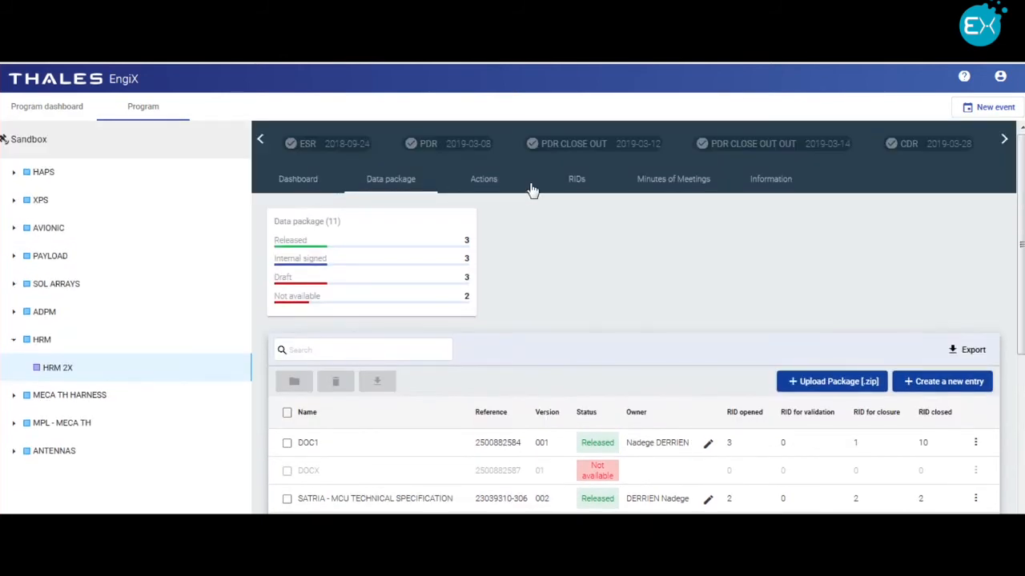
Step: Open the event's RID list and view RID1 in its source document DOC1
click(573, 183)
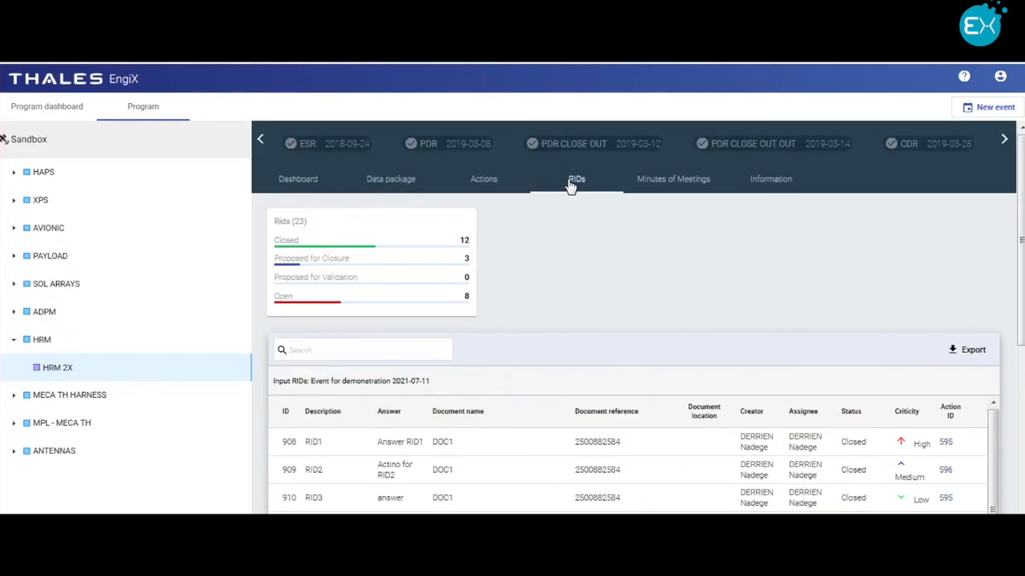
scroll(528, 304, down, 3)
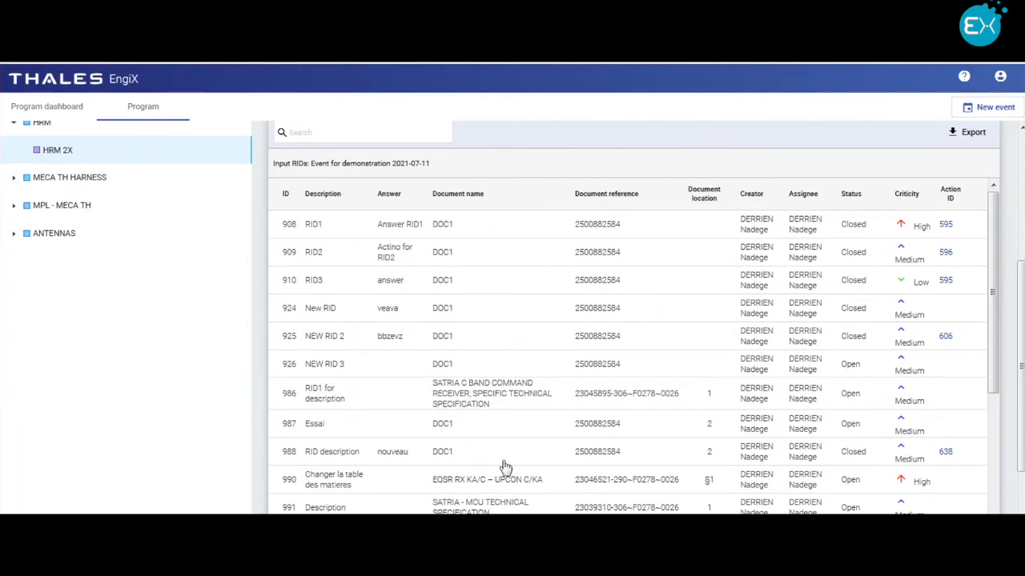
click(314, 233)
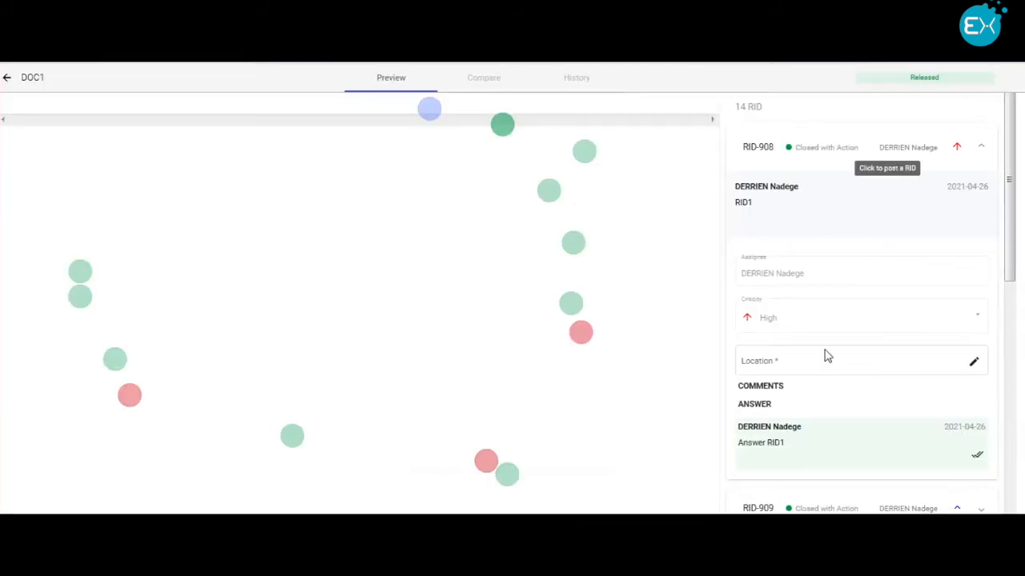
Step: Return to the event's RID list and view the details of action 595 linked to RID1
click(8, 77)
click(577, 179)
scroll(830, 476, down, 2)
scroll(829, 475, down, 2)
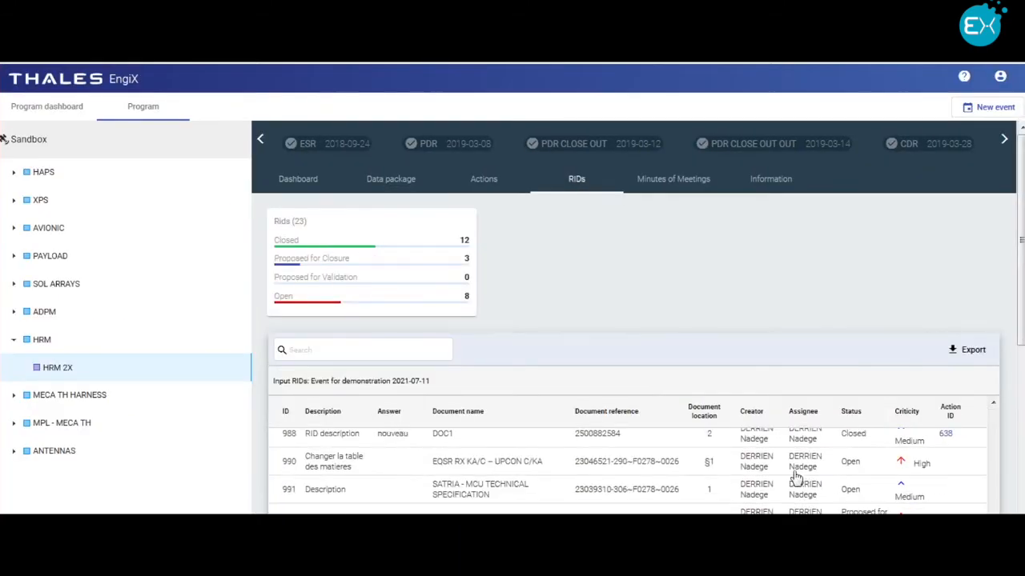
scroll(794, 480, up, 4)
drag(1023, 330, 960, 435)
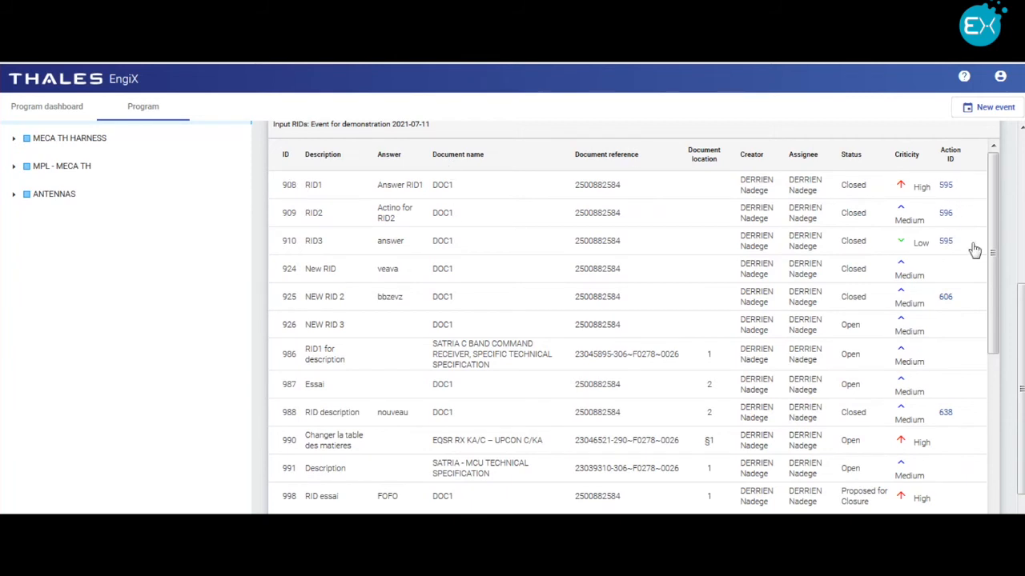
click(947, 188)
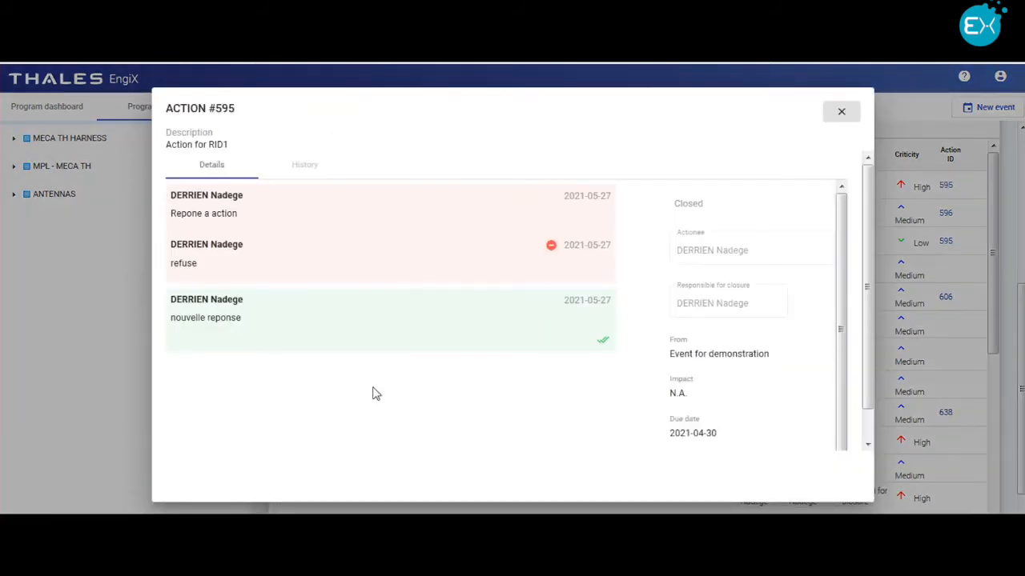
click(843, 113)
Step: Open the event's action list and sort it by status in descending order
scroll(636, 258, up, 3)
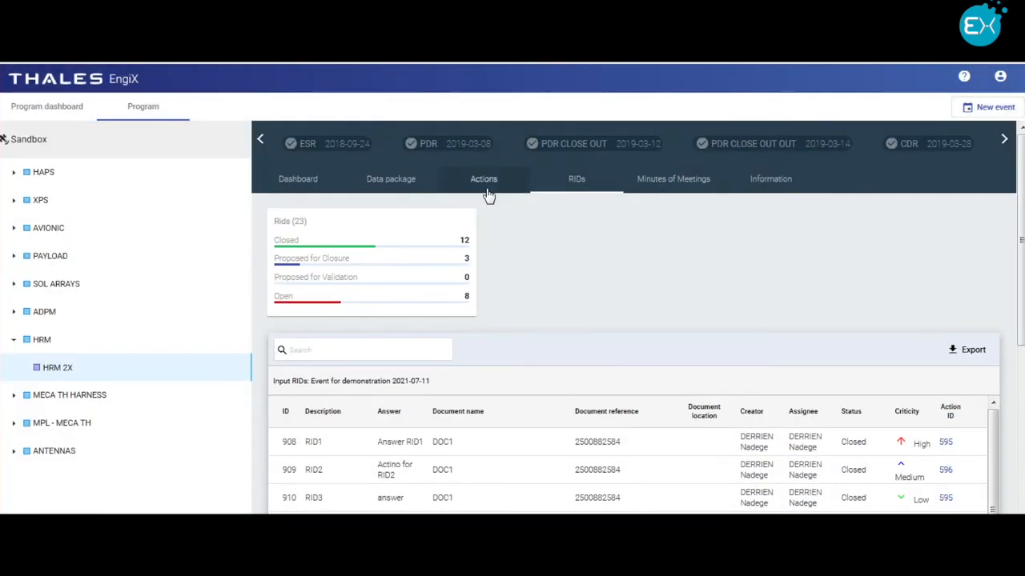
click(486, 191)
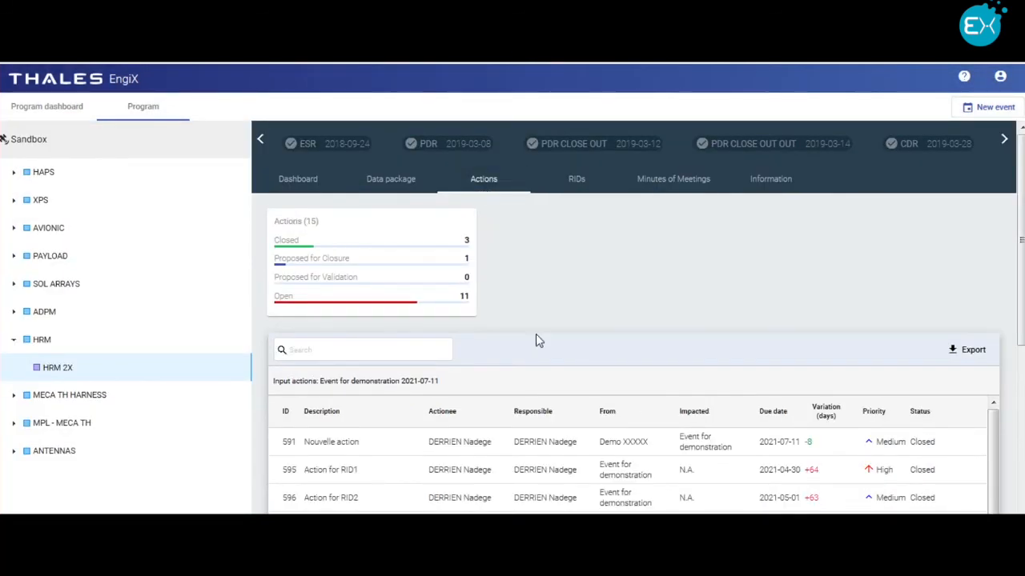
scroll(539, 384, down, 3)
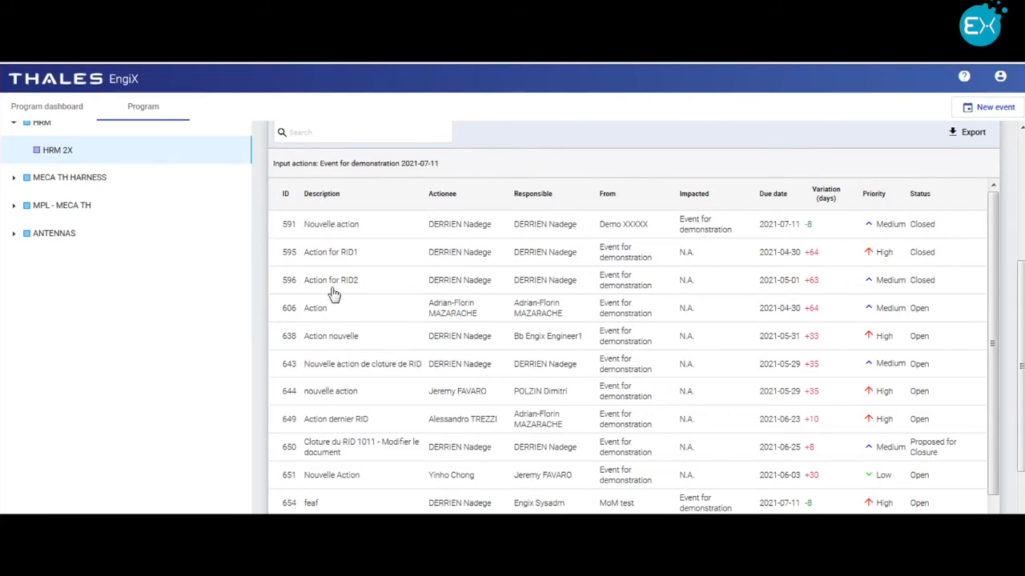
click(918, 197)
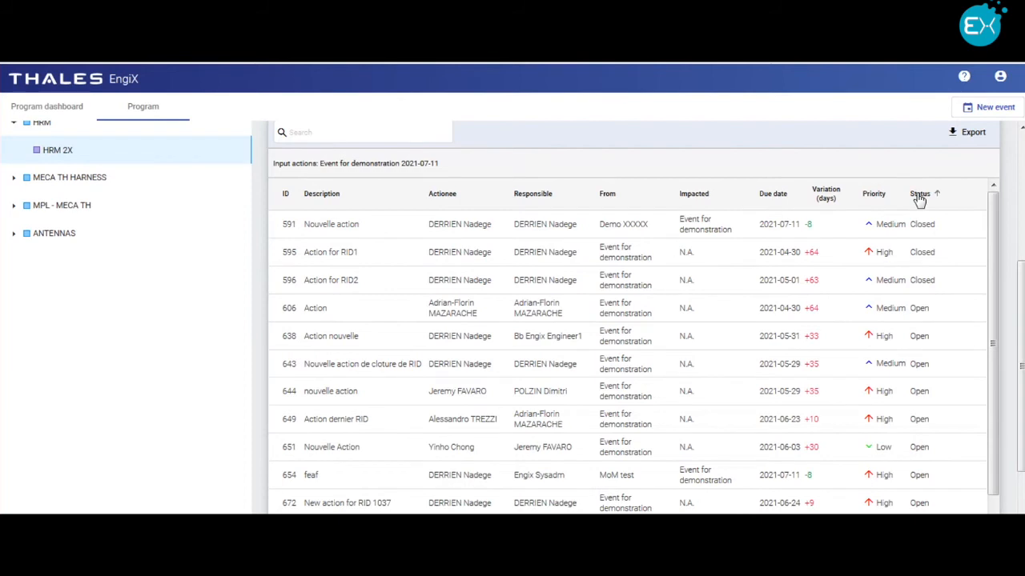
click(919, 195)
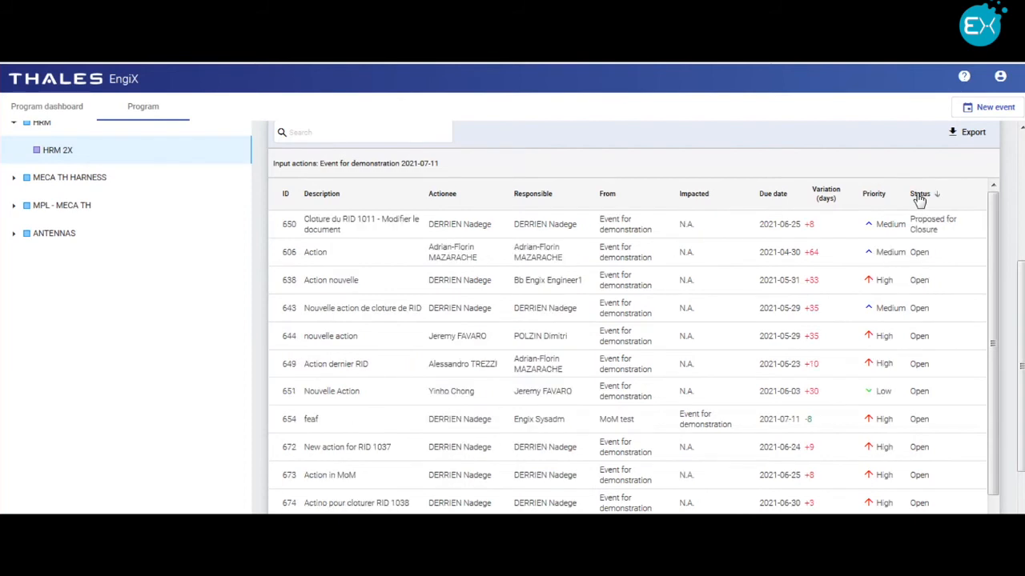
Step: View the details of action 606 and close them again
click(311, 258)
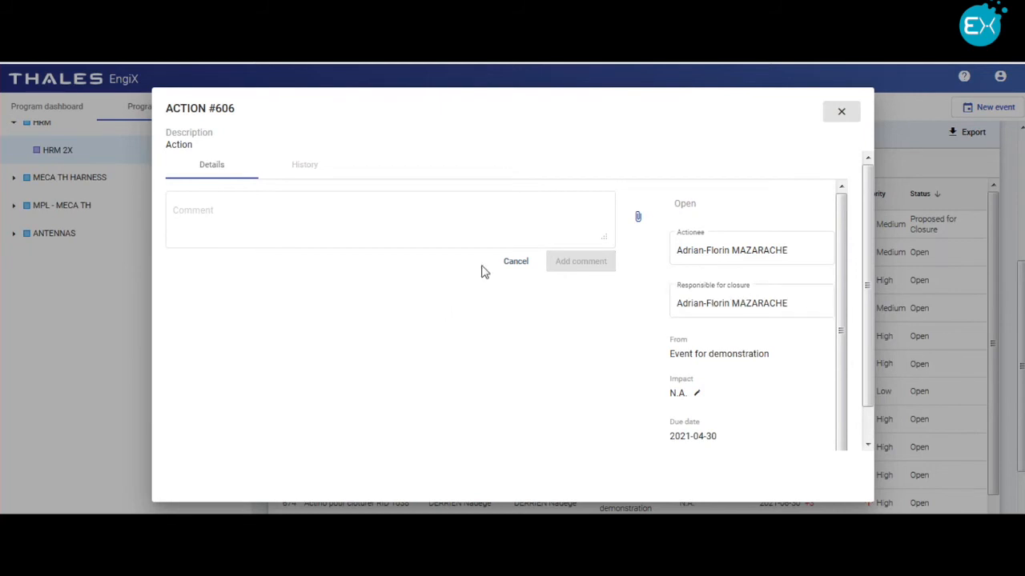
click(839, 116)
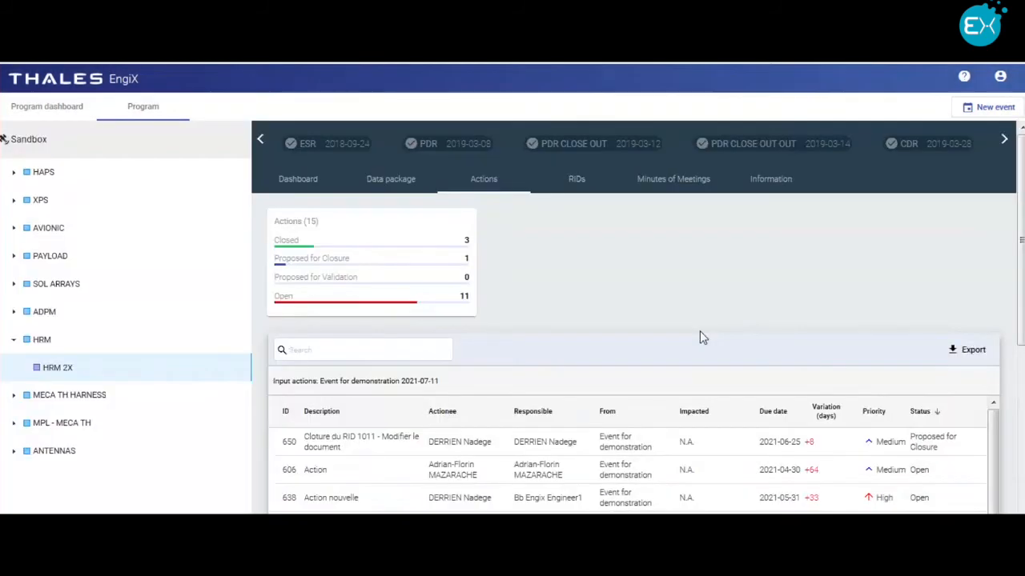
Step: Open the event's minutes of meeting page, review its participants and signature requirements, and leave the list without saving
click(686, 180)
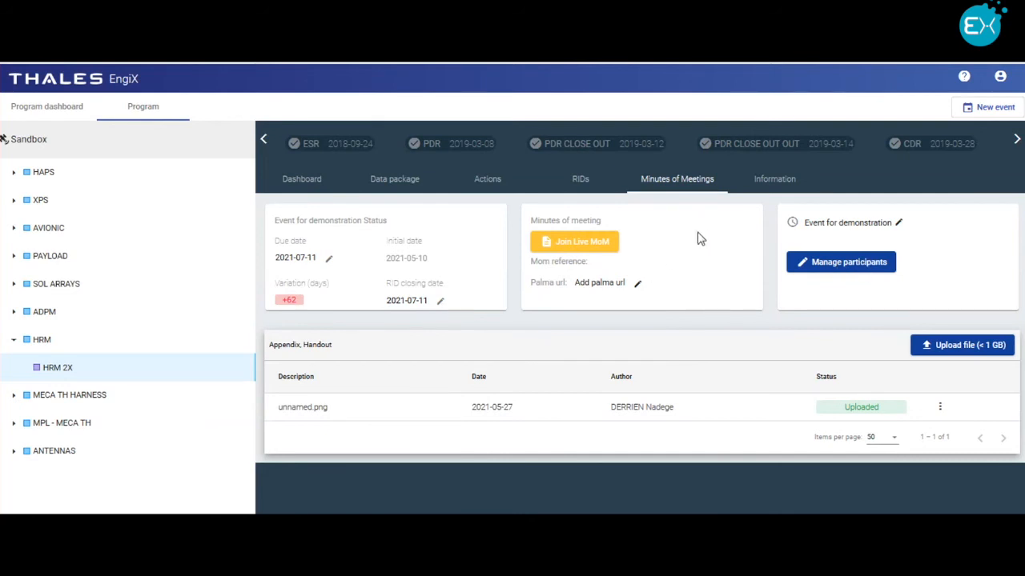
click(842, 267)
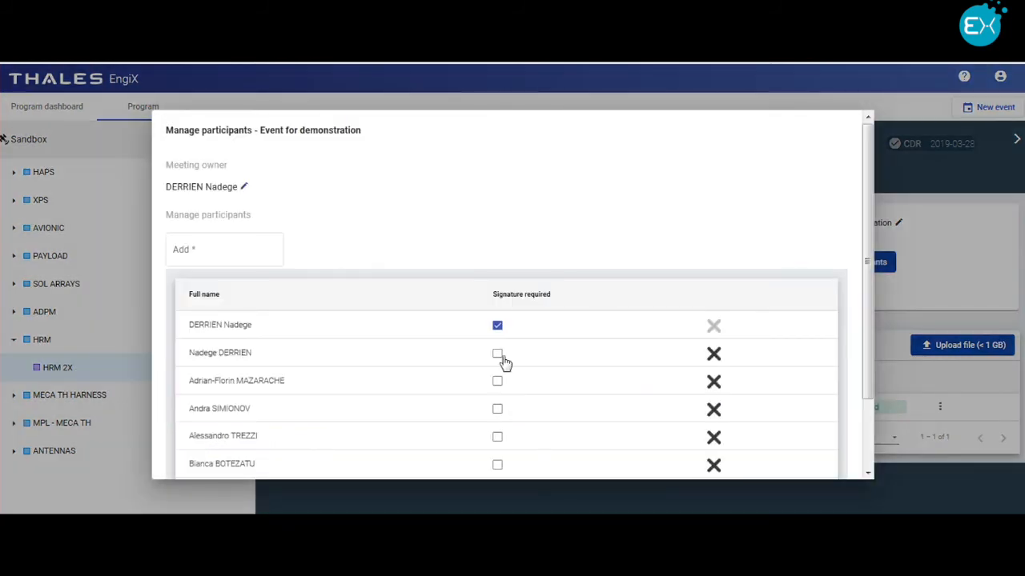
scroll(503, 363, down, 2)
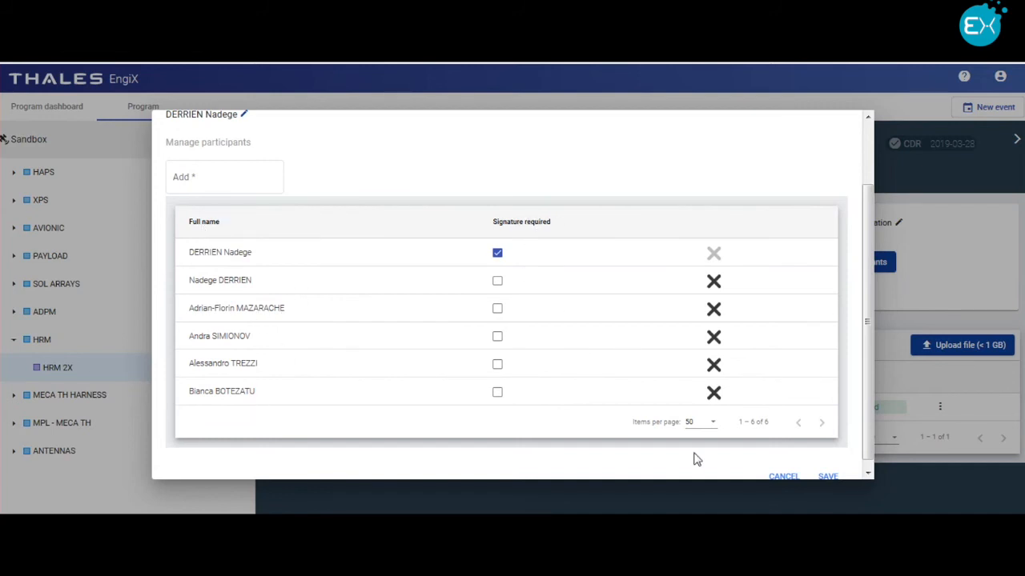
click(788, 477)
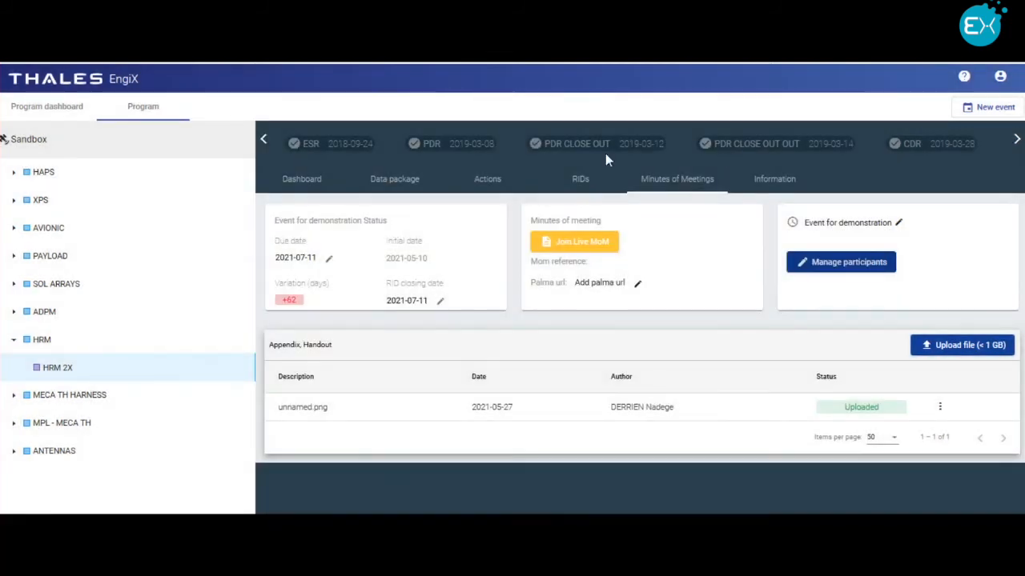
Step: Join the live minutes of meeting, add the line "lfemofinea" below "fzegezg" at the end of the text, and return to the event
click(602, 243)
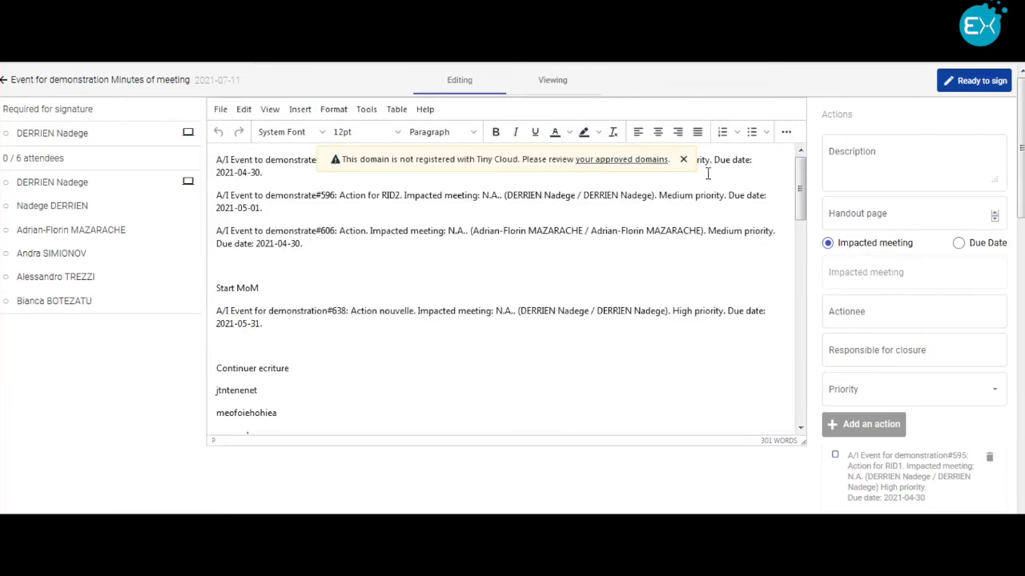
click(683, 160)
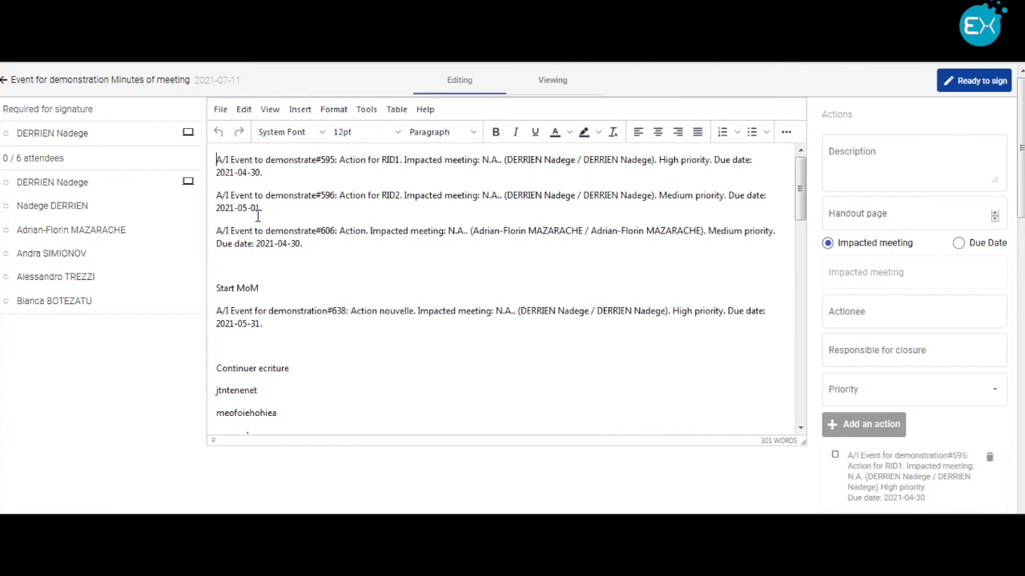
scroll(667, 263, down, 1)
scroll(667, 262, down, 10)
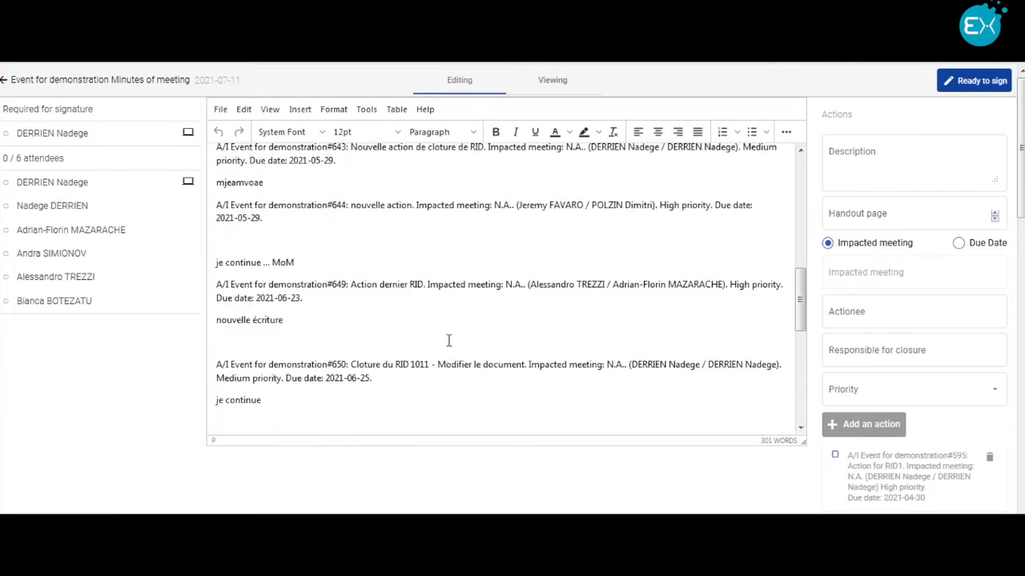
key(Return)
text(lfemofin)
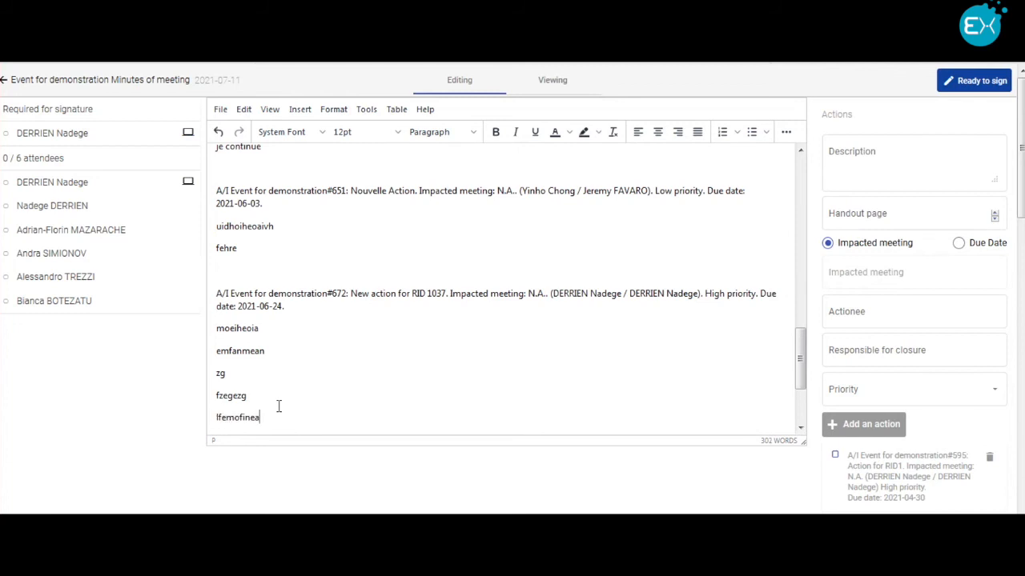
text(ea)
click(4, 83)
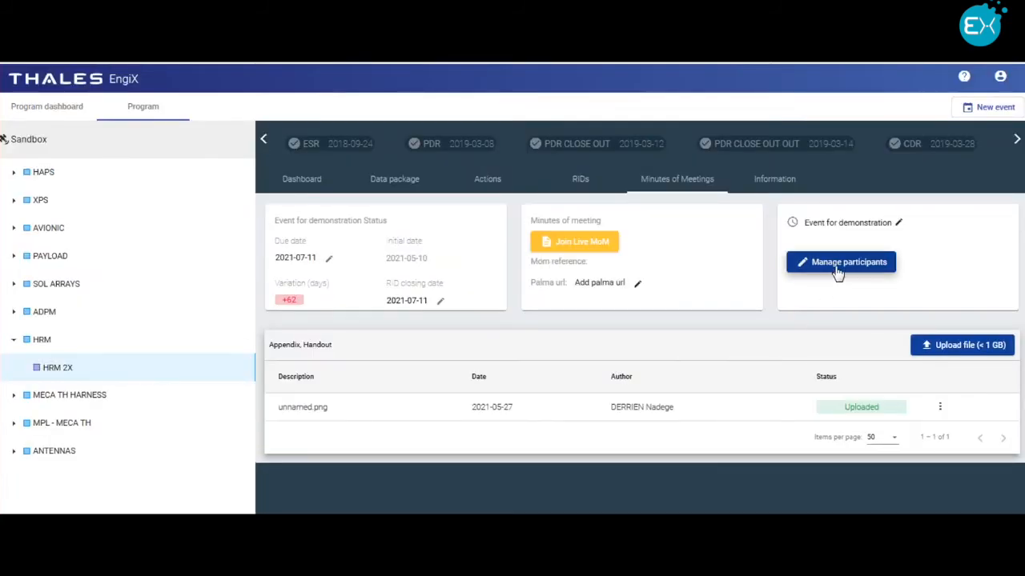
Step: Reopen the event's participant management and save the participant list as it is
click(838, 273)
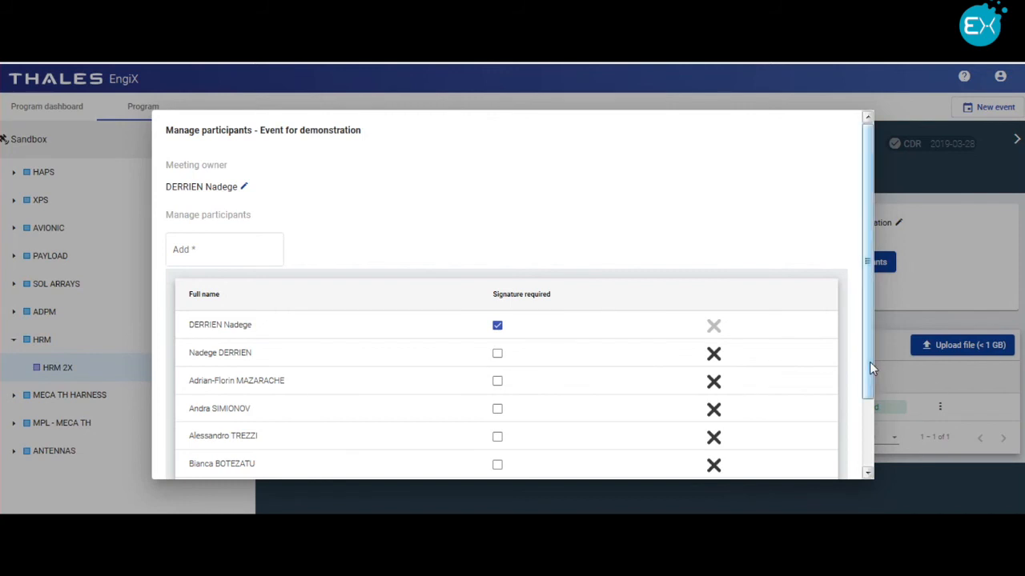
drag(869, 361, 871, 436)
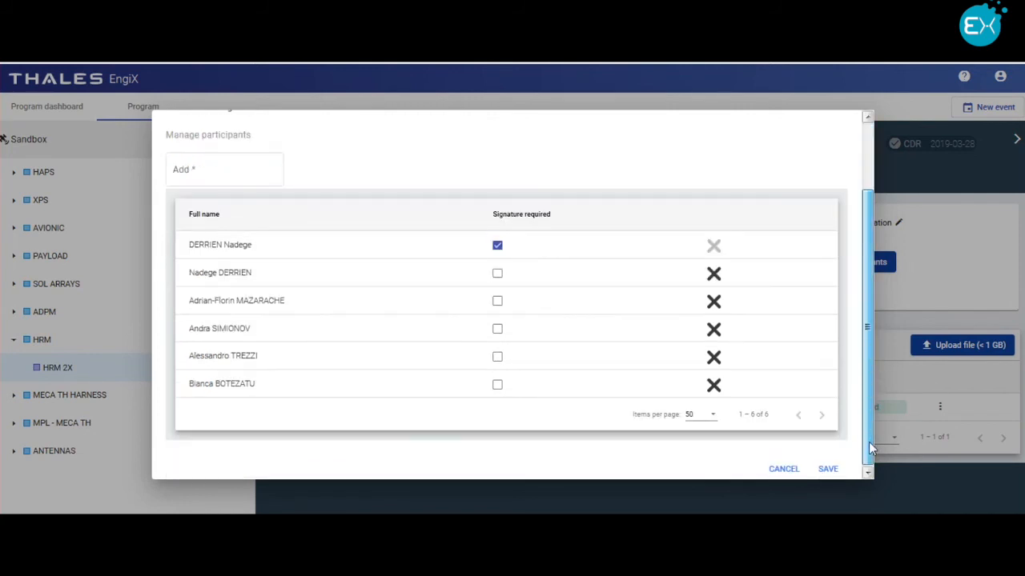
click(828, 469)
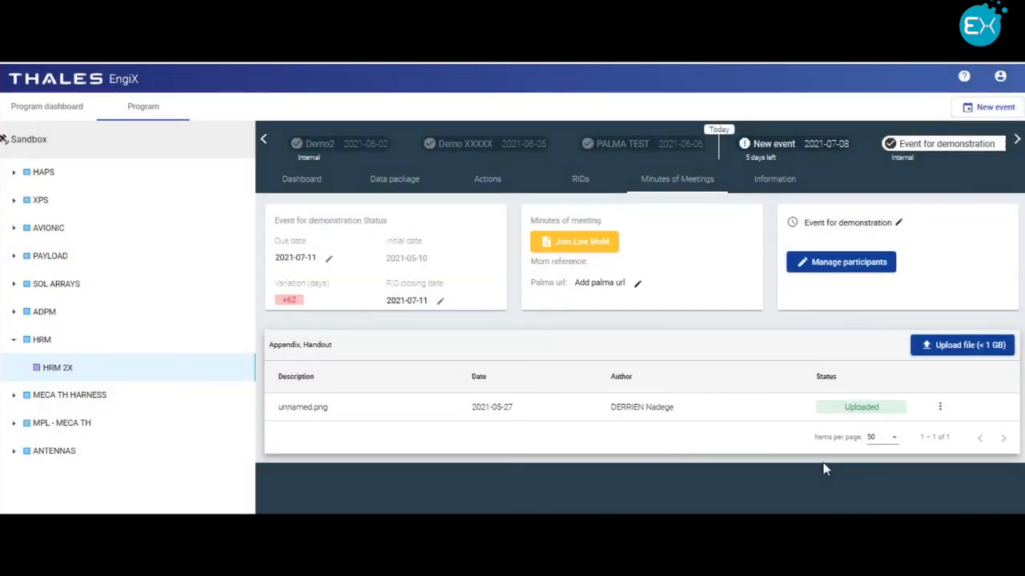
Step: Rejoin the live minutes and highlight the paragraphs of actions 638 and 606 in turn
click(596, 245)
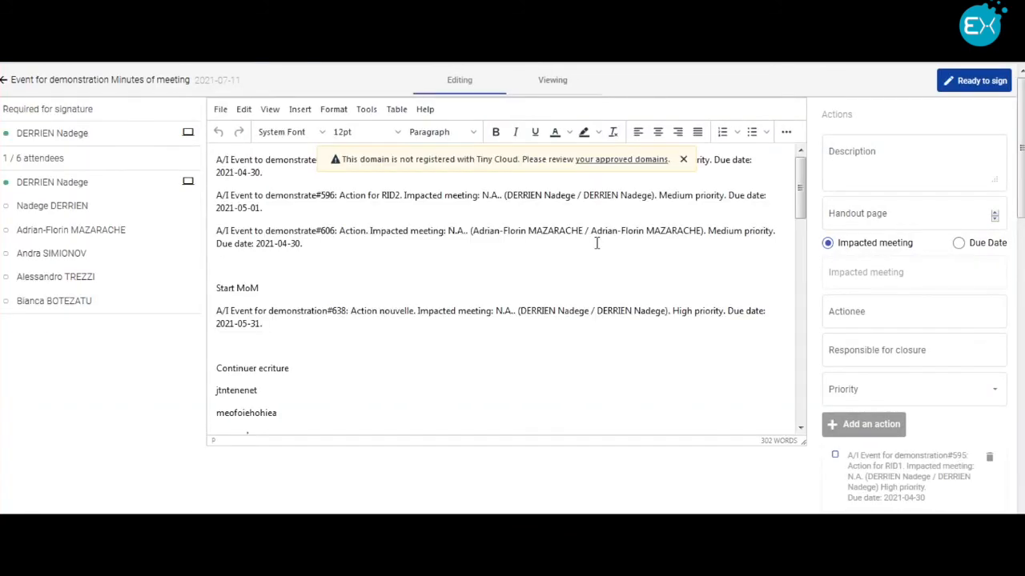
click(683, 159)
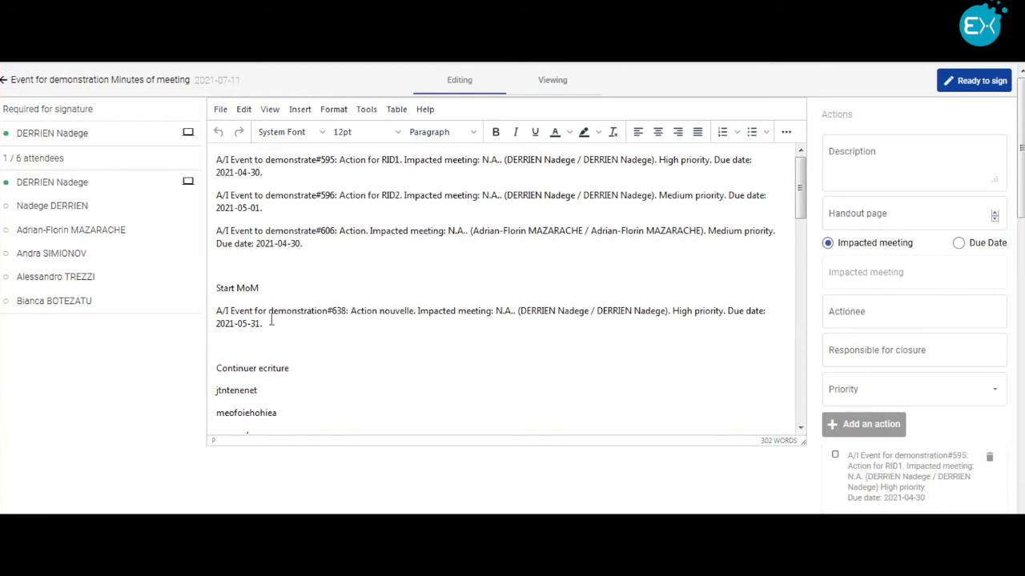
drag(271, 320, 211, 322)
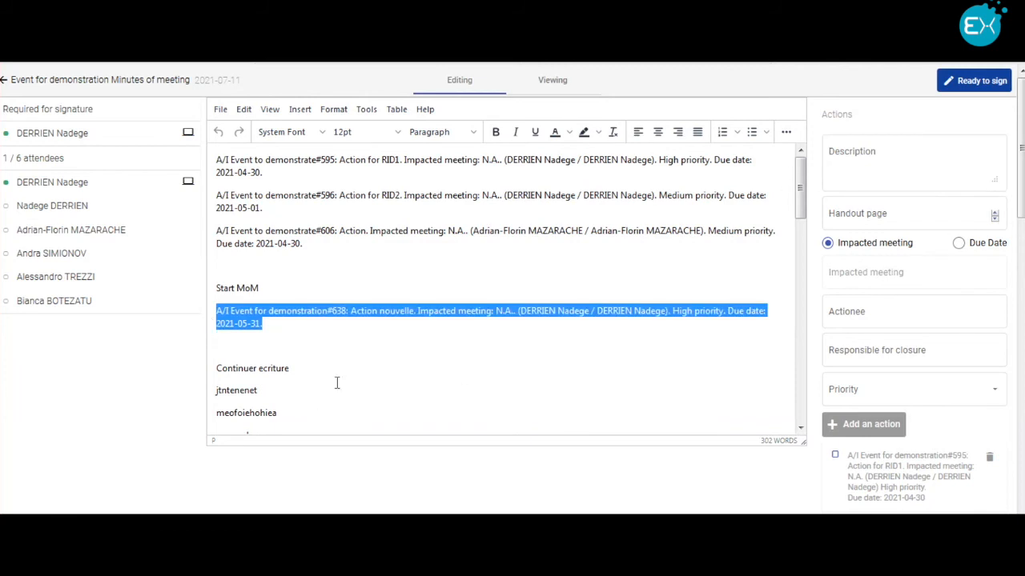
drag(304, 244, 205, 238)
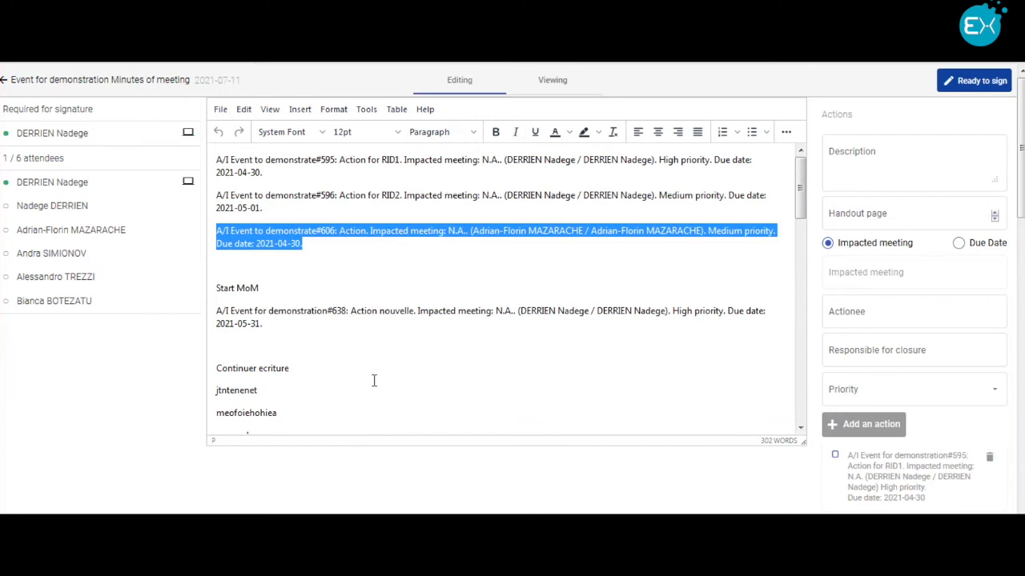
Step: Mark the minutes of meeting as ready to sign and sign them
click(974, 82)
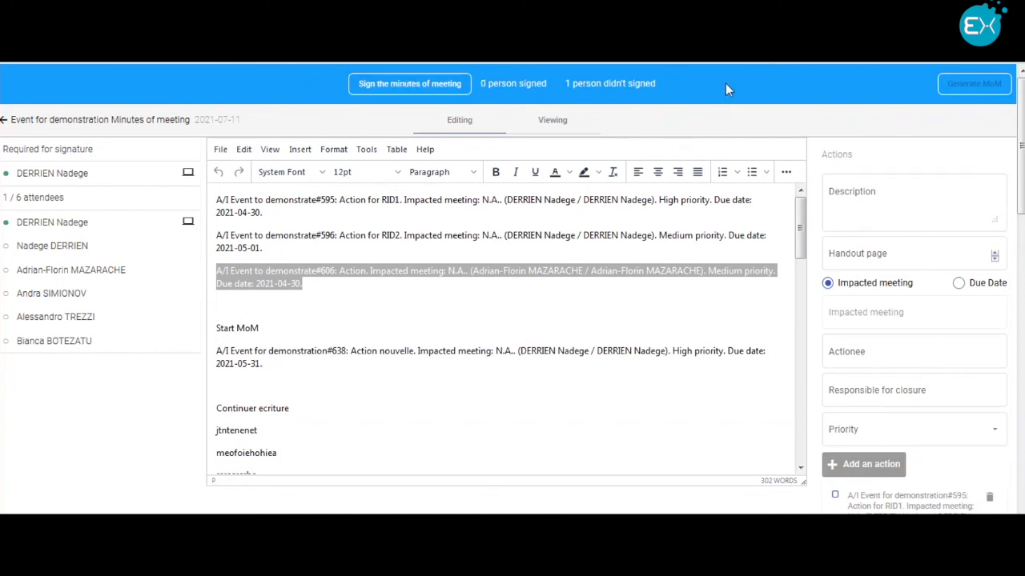
click(436, 89)
click(727, 335)
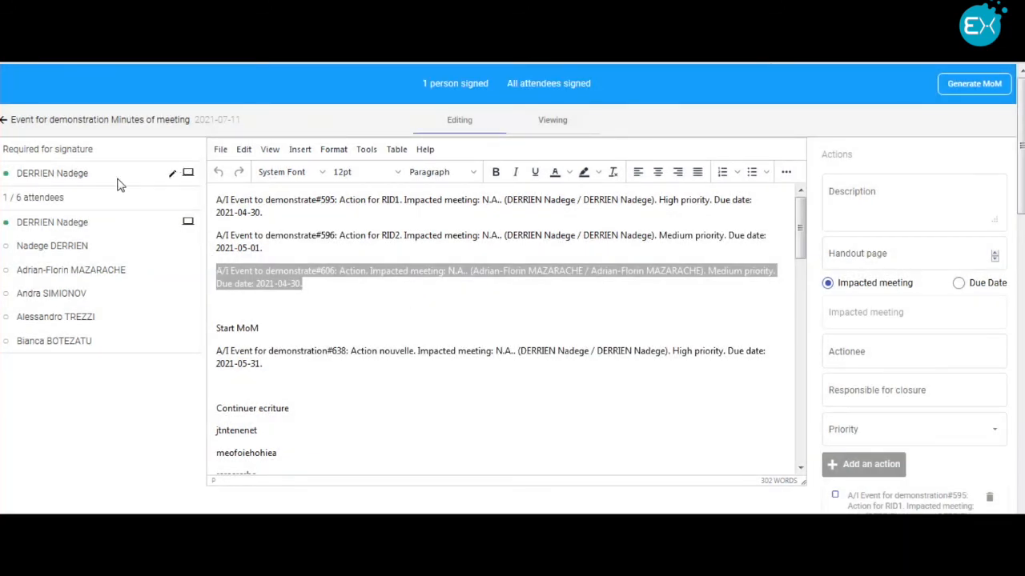
Step: Add the line "cezgez" below action 606 in the minutes and return to the event page
click(262, 304)
text(cezgez)
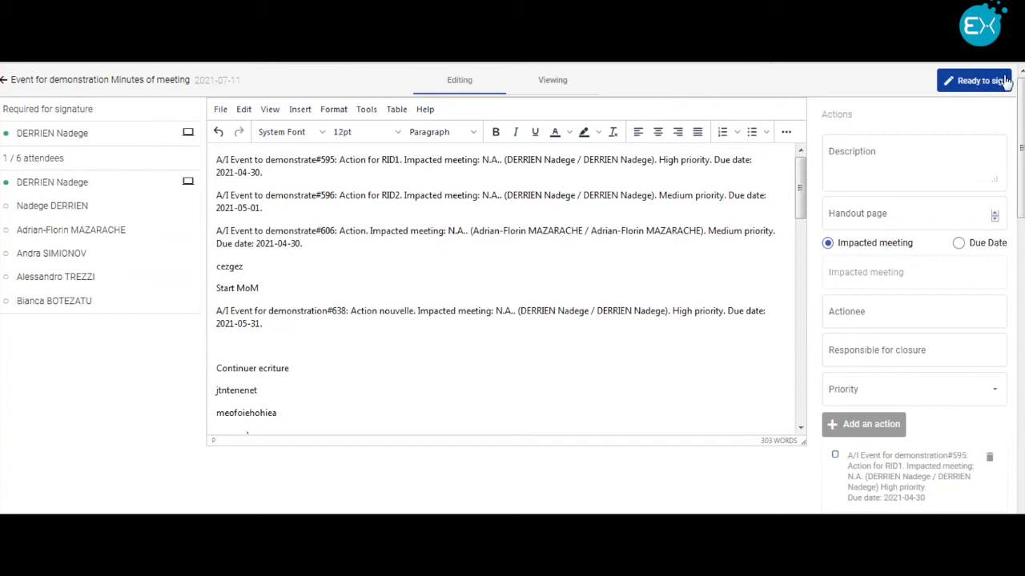
click(7, 83)
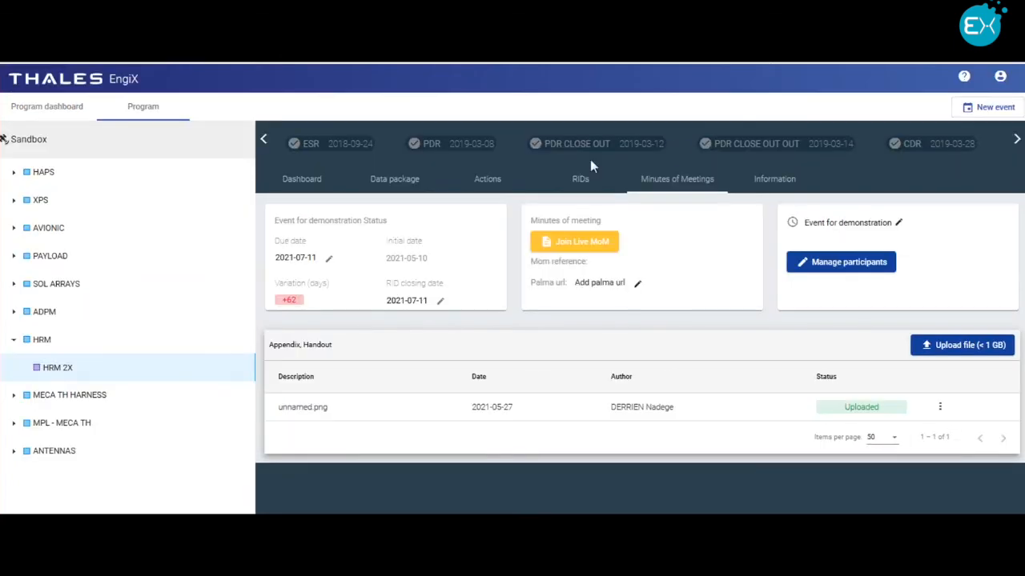
Step: Switch to the Demo XXXXX event on the timeline and view its minutes of meeting page
click(1015, 140)
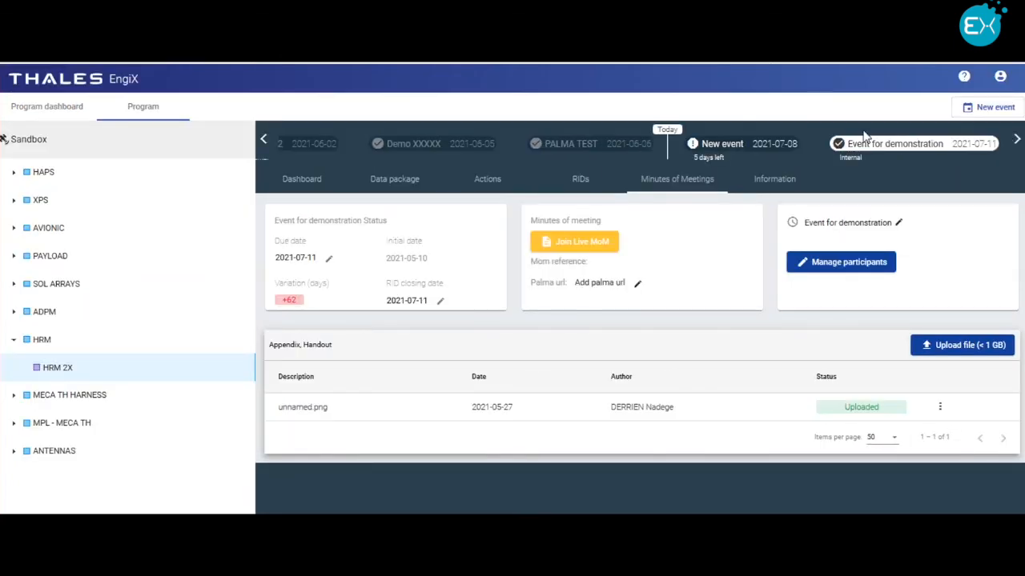
click(435, 152)
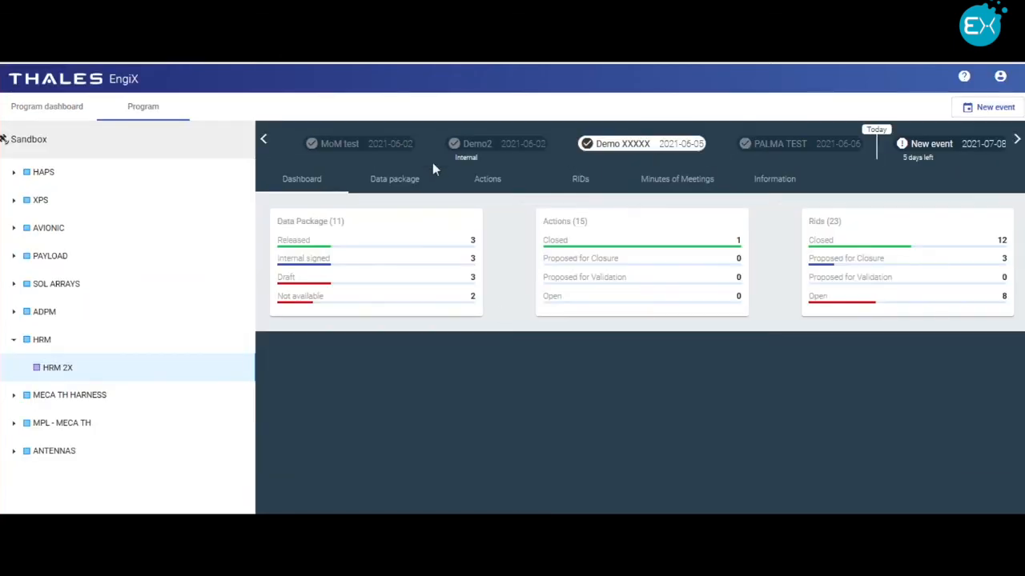
click(691, 185)
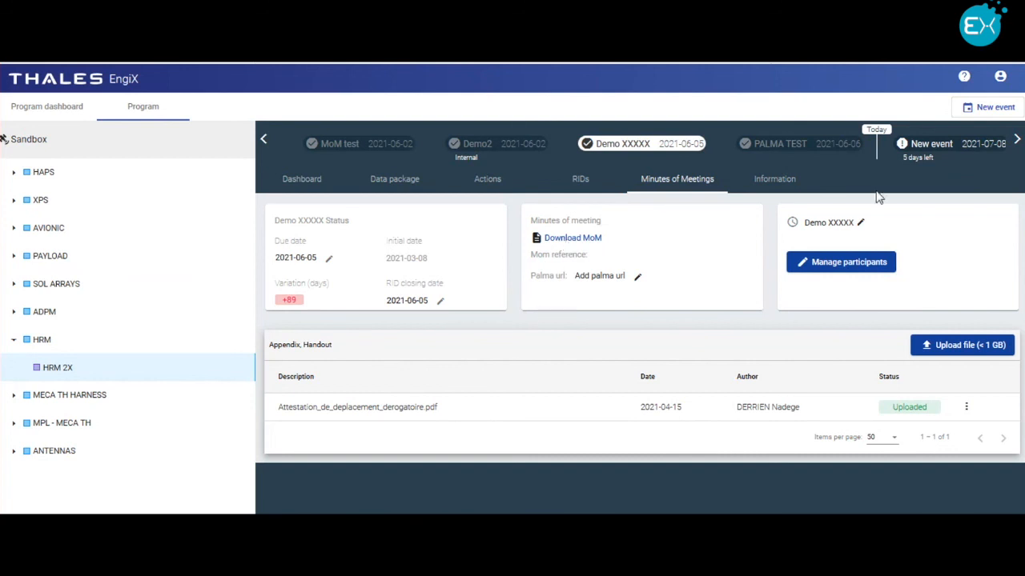
Step: Open the administration page and view the Sandbox program's project users list
click(1000, 77)
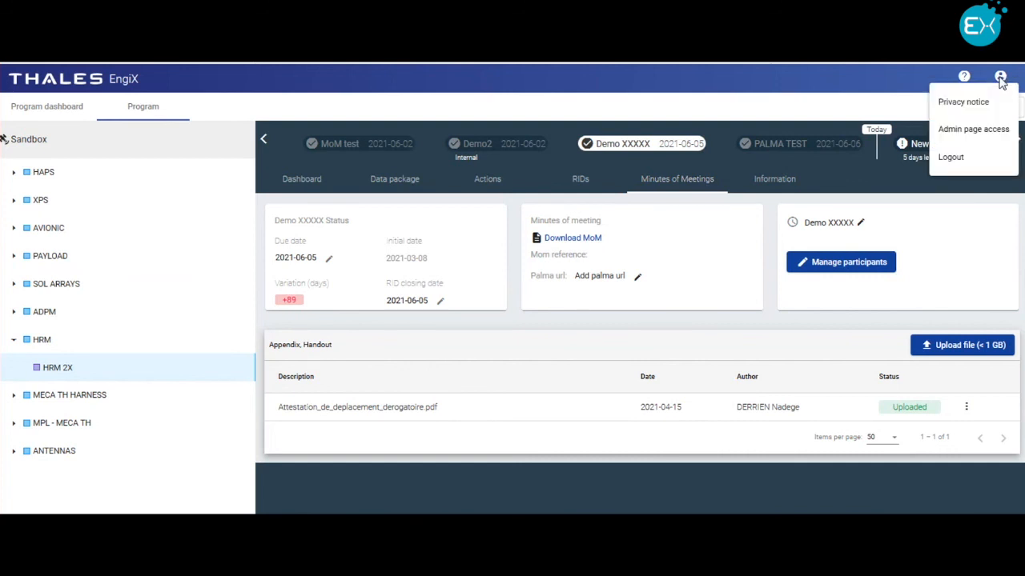
click(968, 134)
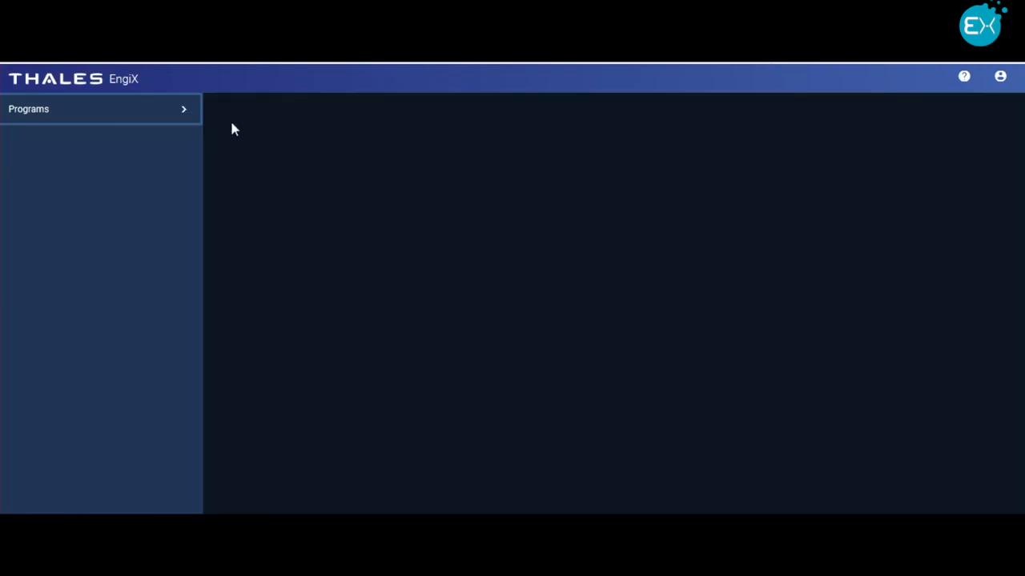
click(146, 110)
click(234, 176)
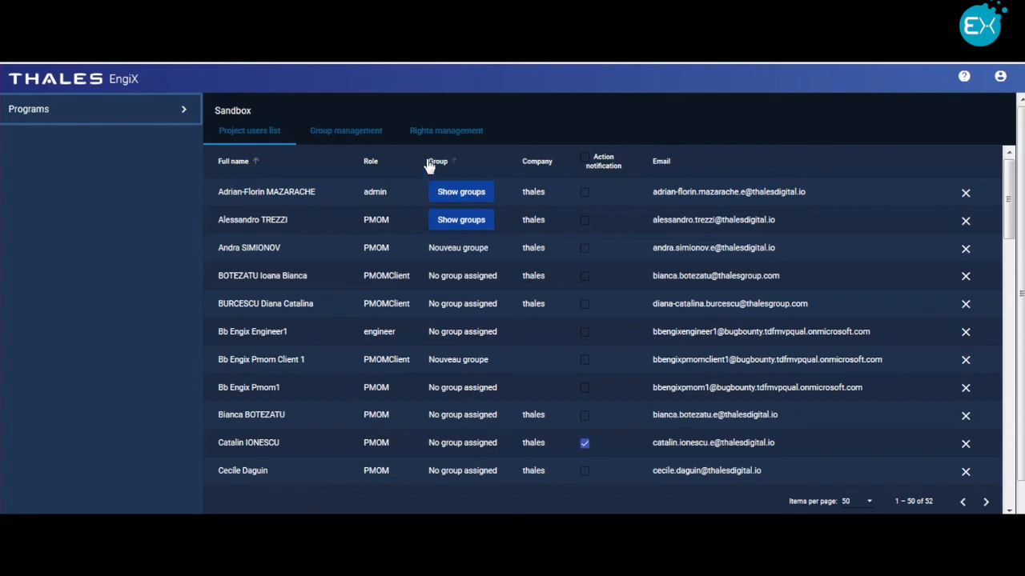
Step: Expand XPS in the Sandbox rights management and view who has visibility of LP/HP Pressure Transducer
click(446, 136)
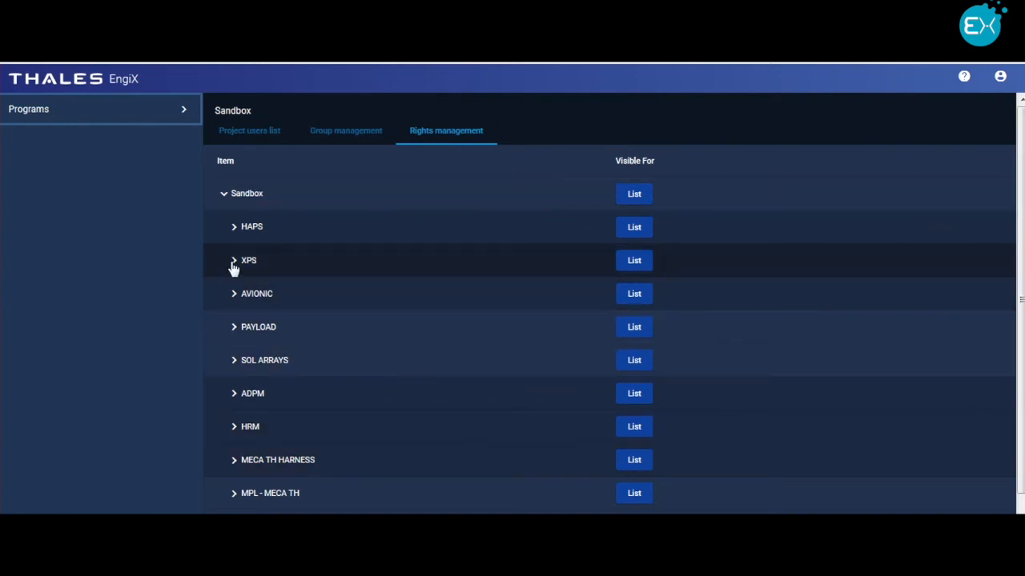
click(233, 266)
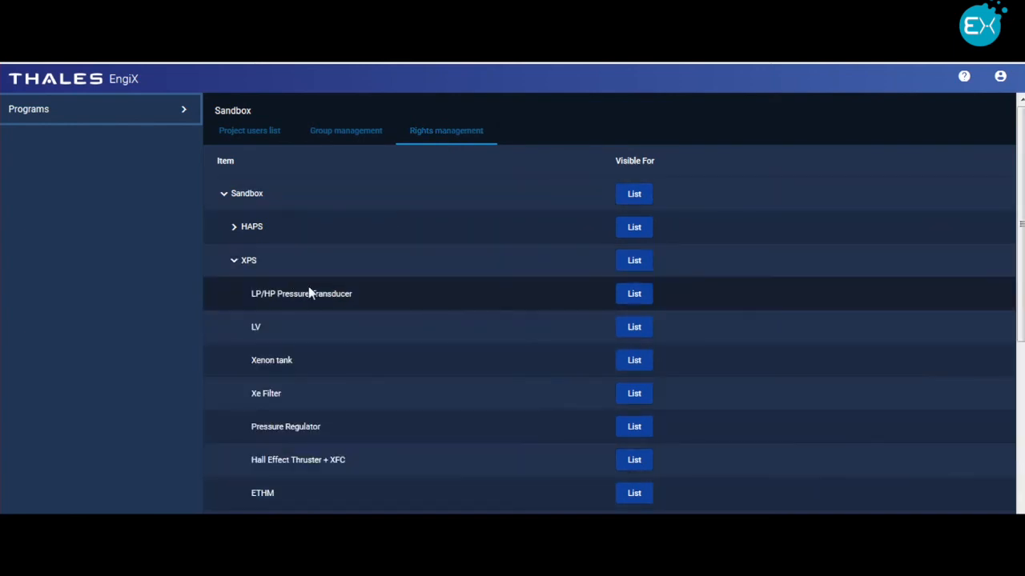
click(623, 295)
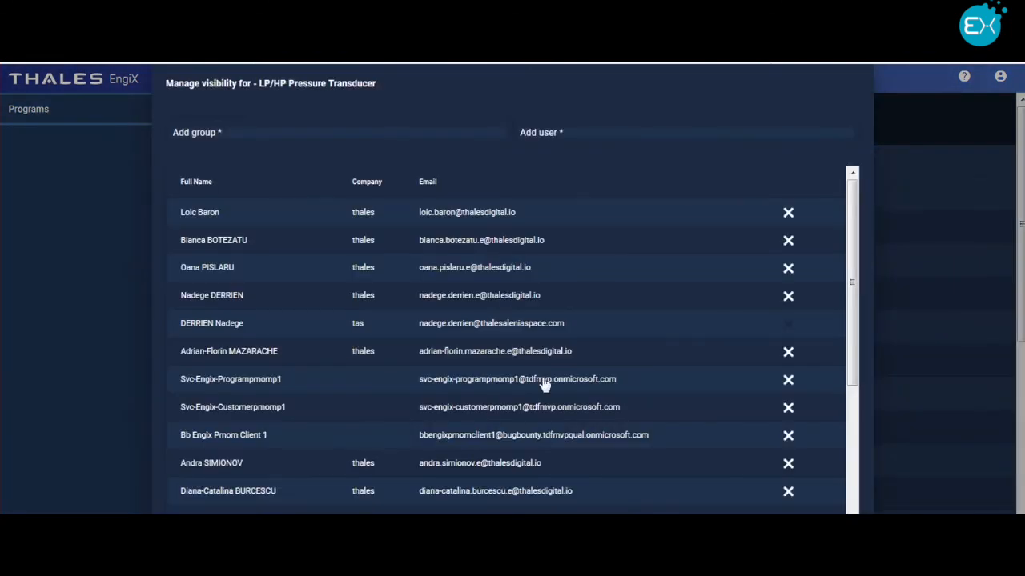